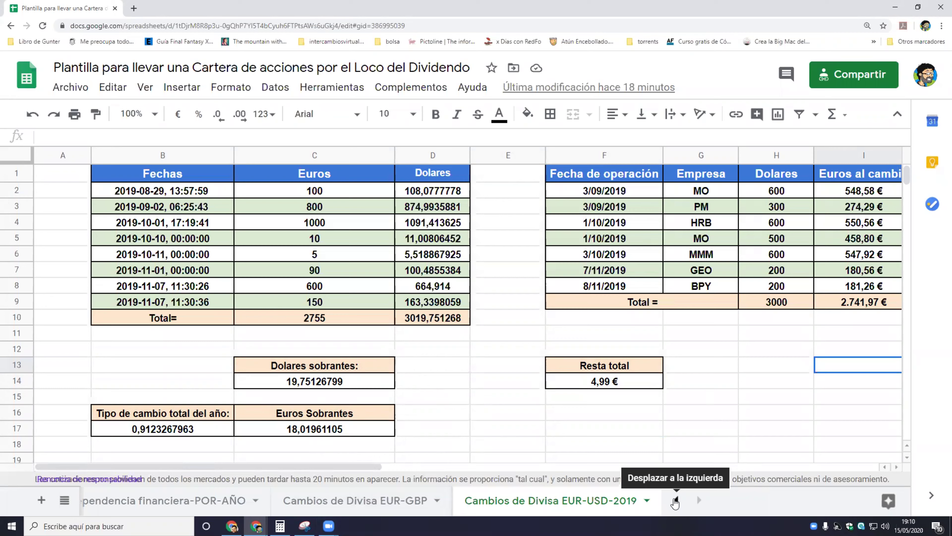
# Read the instructions on the "Leer importante" sheet and locate the option for making a personal copy of the file
pyautogui.click(676, 500)
pyautogui.click(676, 501)
pyautogui.click(677, 501)
pyautogui.click(677, 500)
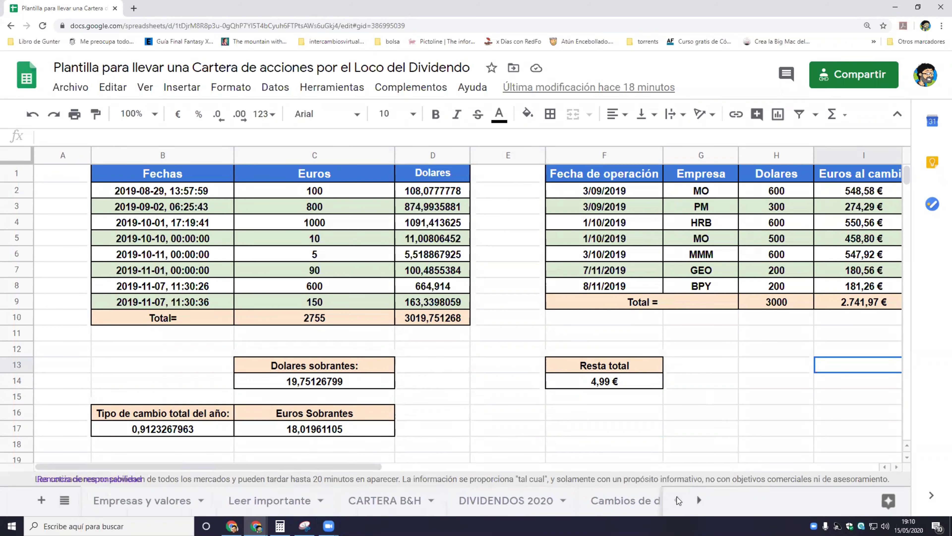
pyautogui.click(323, 500)
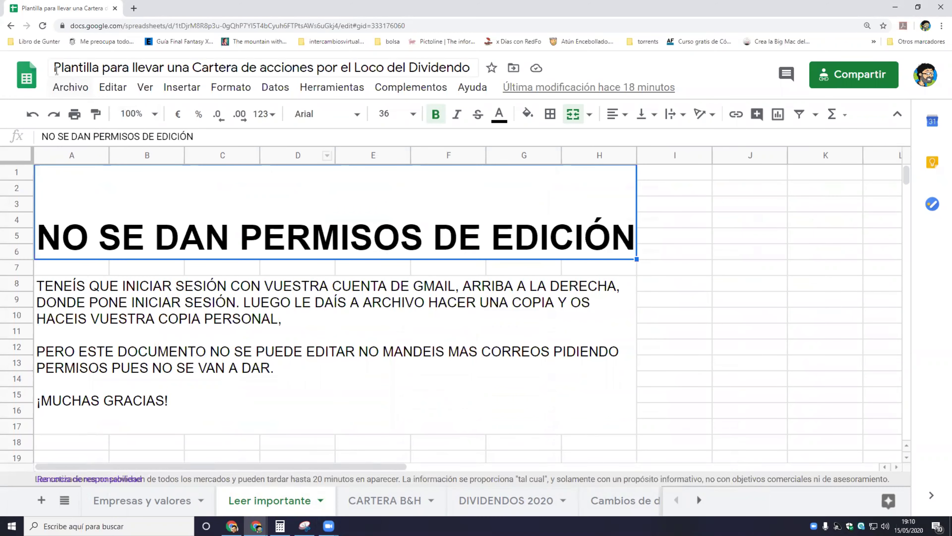
pyautogui.click(71, 87)
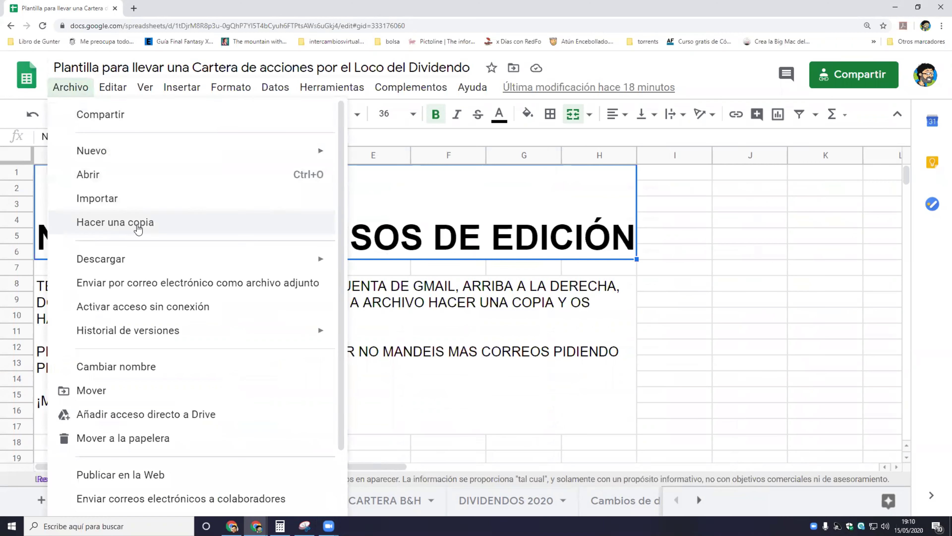
pyautogui.click(509, 253)
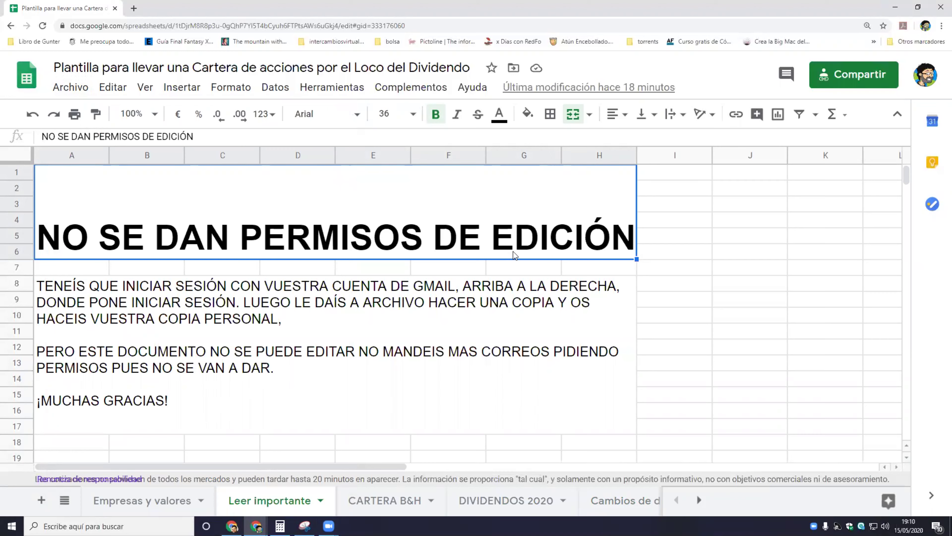
# Review the sheets Empresas y valores, CARTERA B&H, DIVIDENDOS 2020, Cambios de divisa 2020 and Dividendos brutos 2020
pyautogui.click(166, 498)
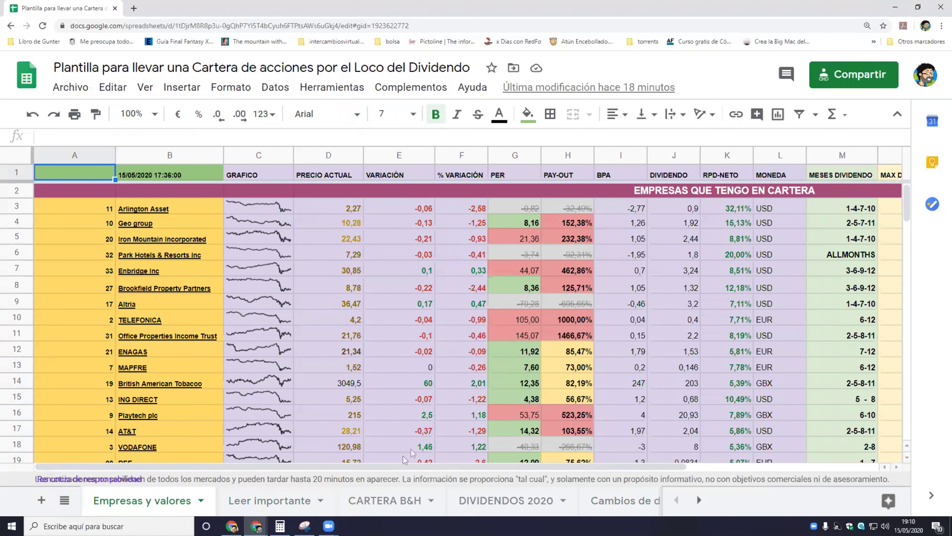
pyautogui.click(388, 500)
pyautogui.scroll(-15, 400, 317)
pyautogui.moveTo(317, 466); pyautogui.dragTo(527, 450)
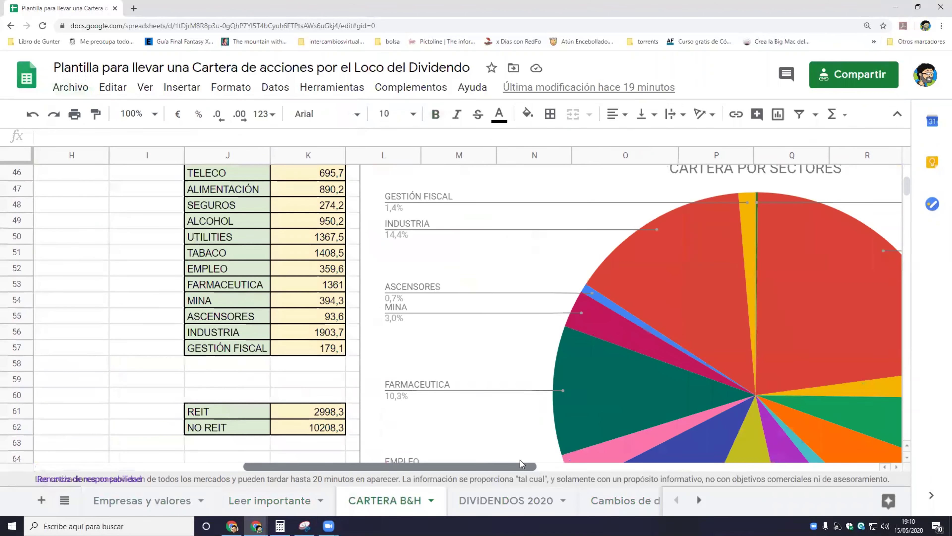
pyautogui.click(553, 501)
pyautogui.click(629, 503)
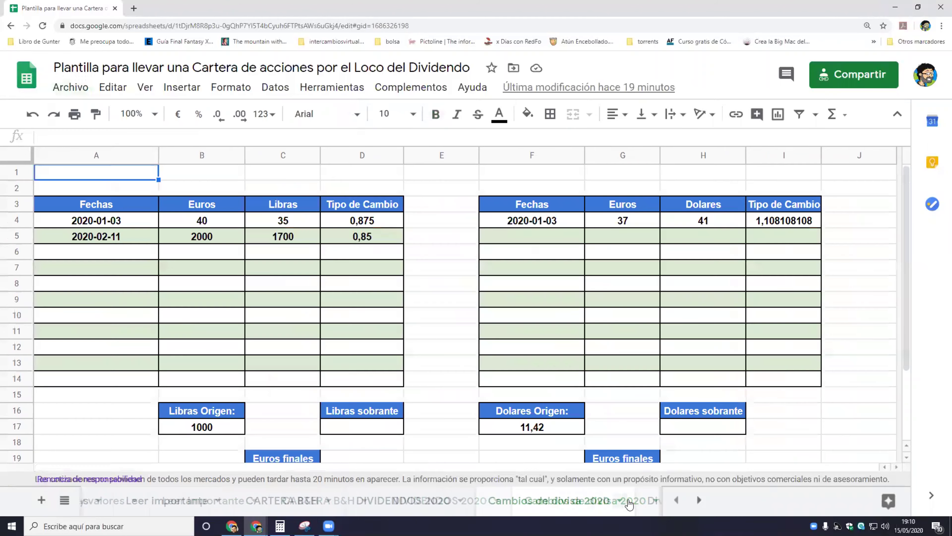
pyautogui.click(638, 502)
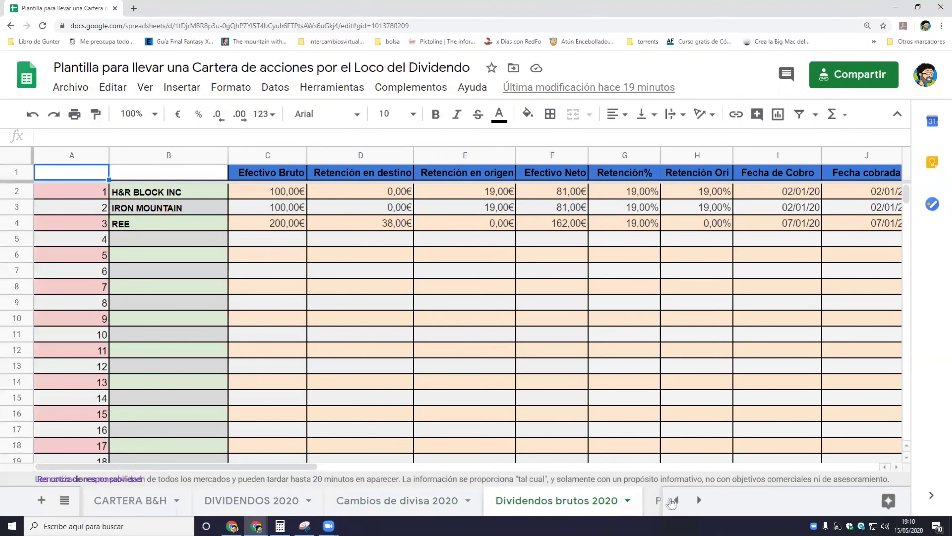
# Open the "Cambios de Divisa EUR-USD-2019" sheet
pyautogui.click(699, 500)
pyautogui.click(699, 500)
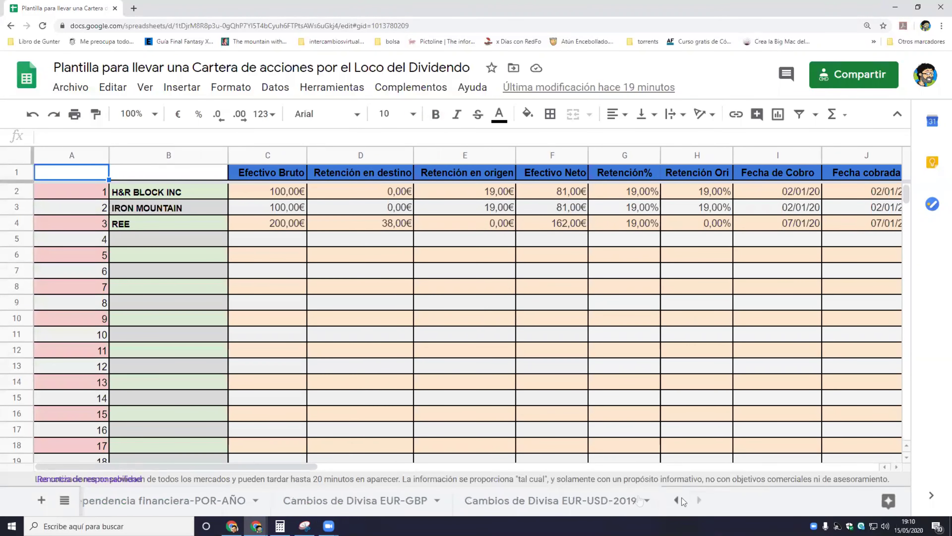
pyautogui.click(433, 499)
pyautogui.click(517, 492)
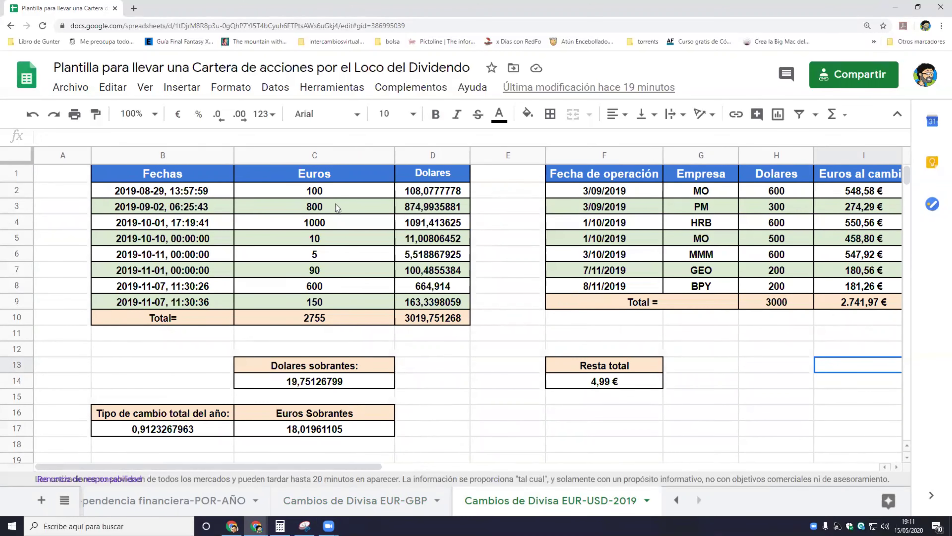
# Examine the individual euro-to-dollar exchange entries in the Euros and Dolares columns of the Fechas table
pyautogui.moveTo(335, 193); pyautogui.dragTo(448, 306)
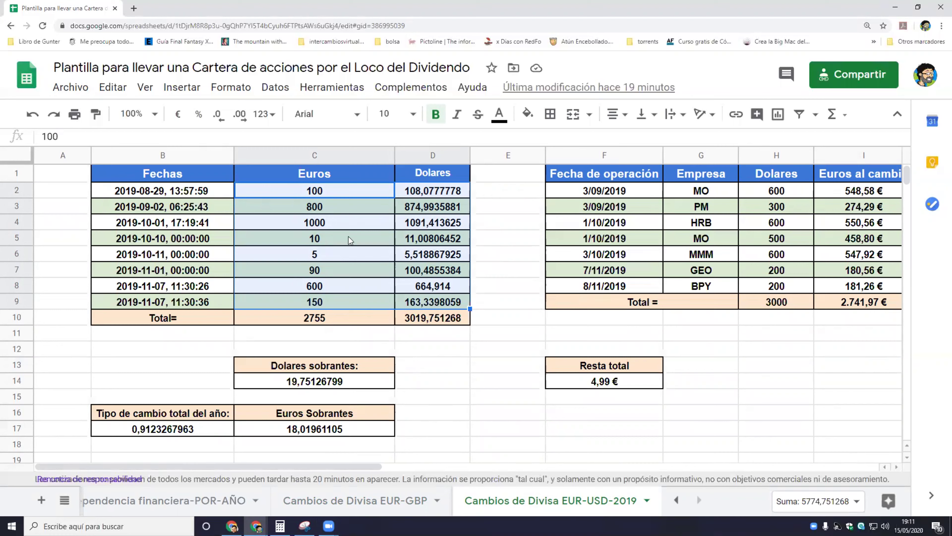
pyautogui.click(347, 254)
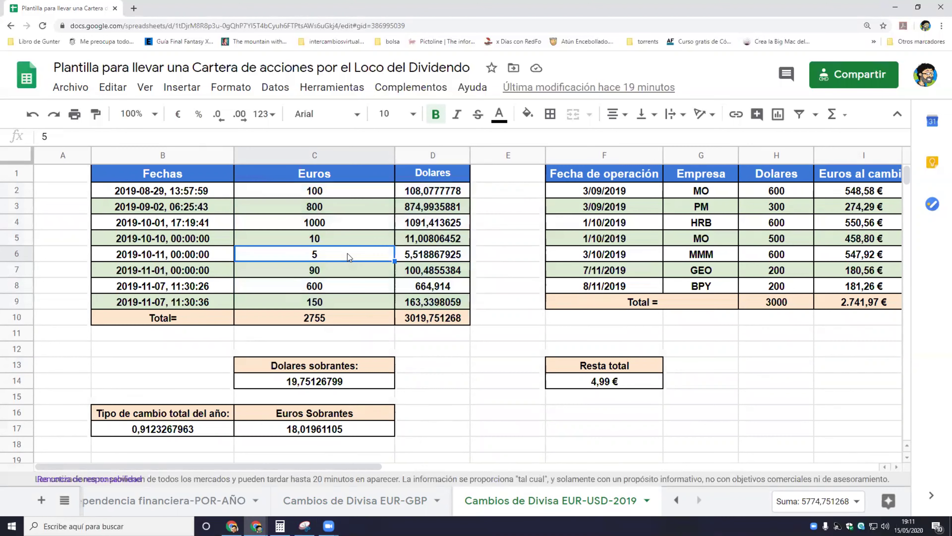
pyautogui.click(345, 235)
pyautogui.click(348, 255)
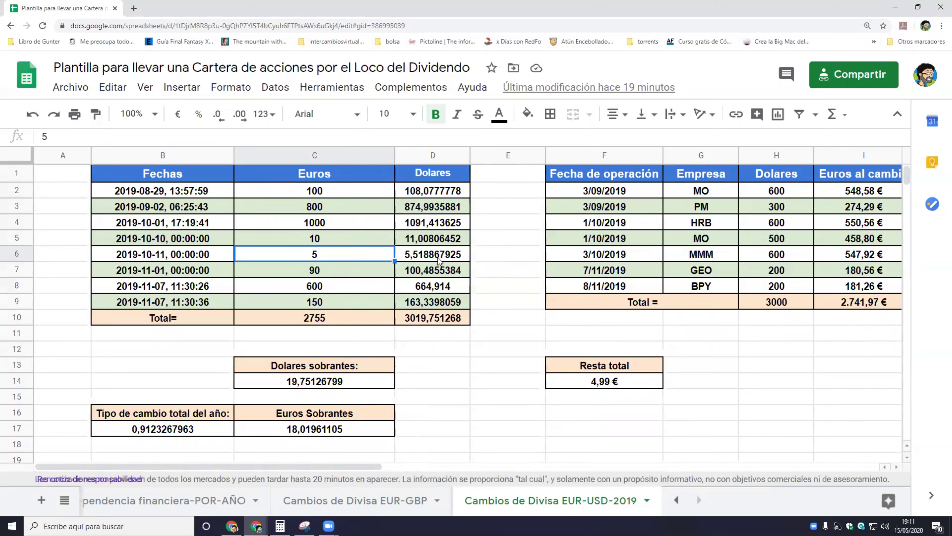
pyautogui.click(424, 257)
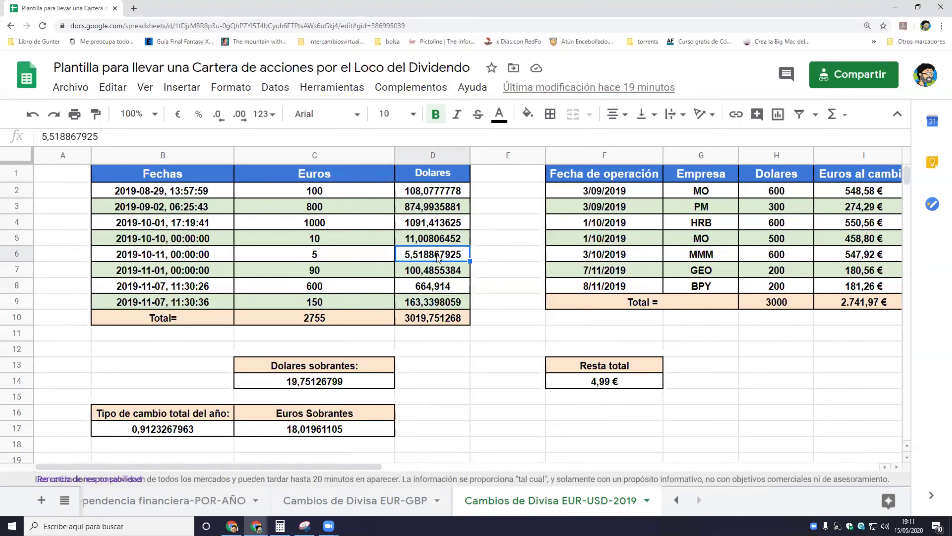
pyautogui.click(362, 255)
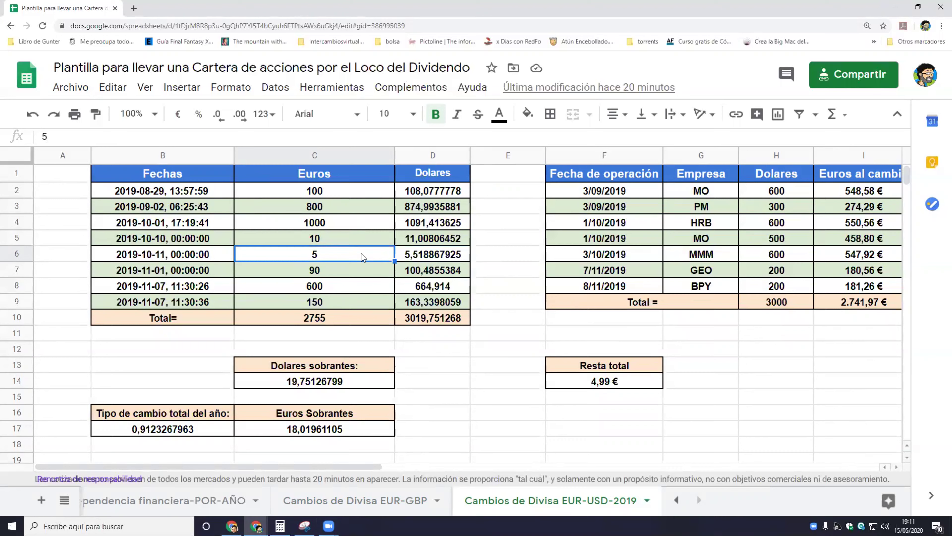
pyautogui.click(358, 209)
pyautogui.click(388, 233)
pyautogui.click(358, 224)
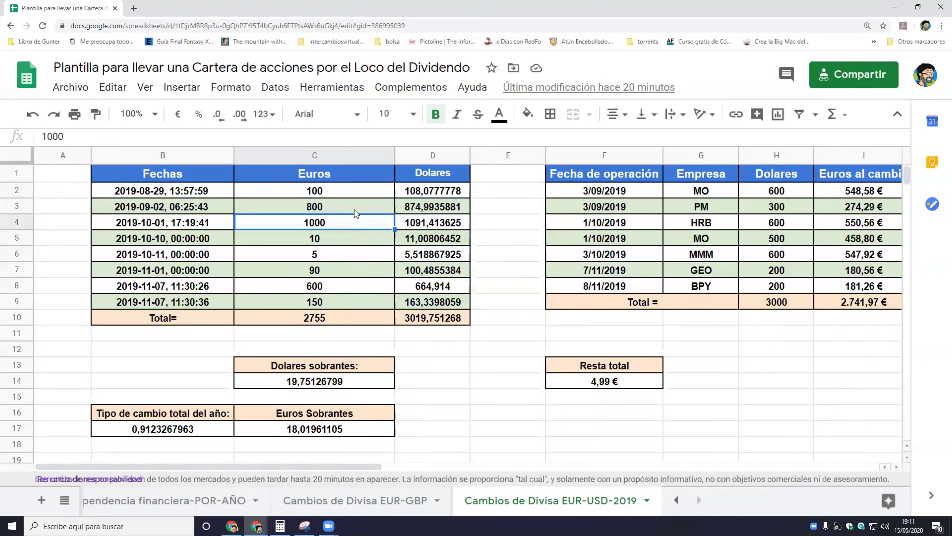
pyautogui.click(351, 285)
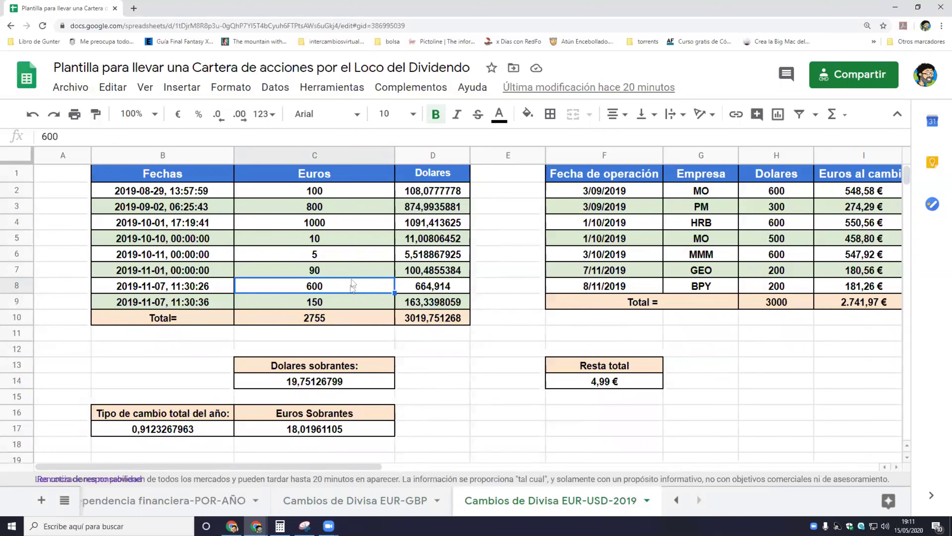
# Select the Euros entries C2:C9 and Dolares entries D2:D9 in turn, and check the dollar total's formula in D10
pyautogui.moveTo(329, 195); pyautogui.dragTo(351, 302)
pyautogui.moveTo(422, 203); pyautogui.dragTo(439, 300)
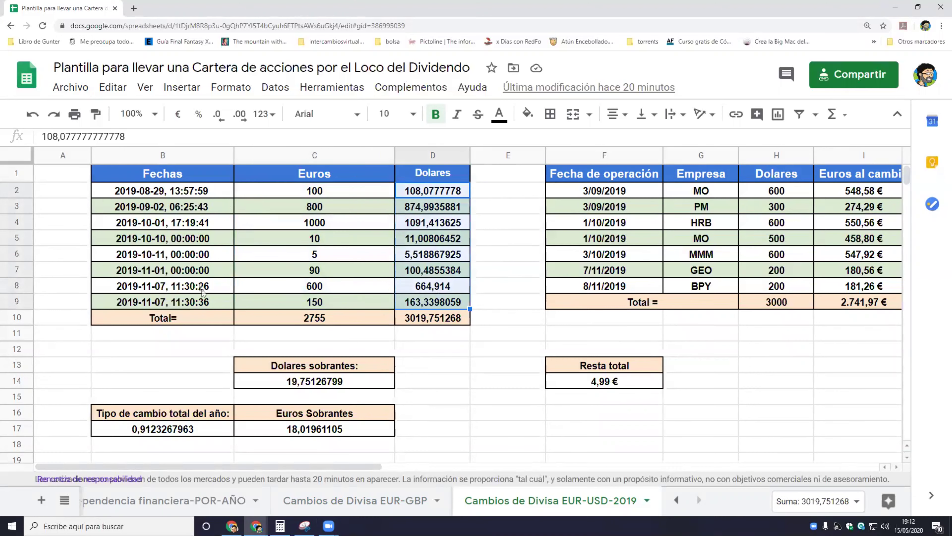
pyautogui.click(433, 318)
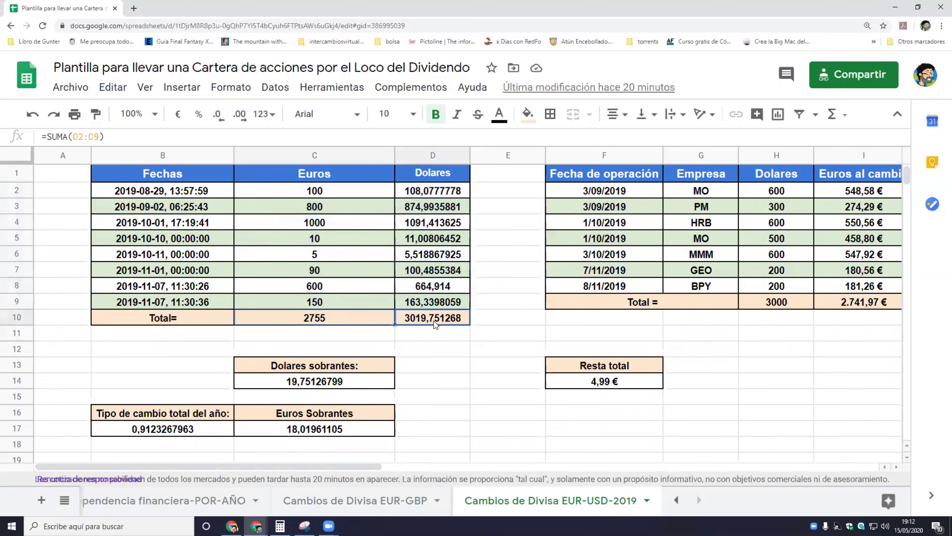
# Check the dollar amounts spent per company in the Dolares column of the operations table
pyautogui.moveTo(329, 466); pyautogui.dragTo(452, 463)
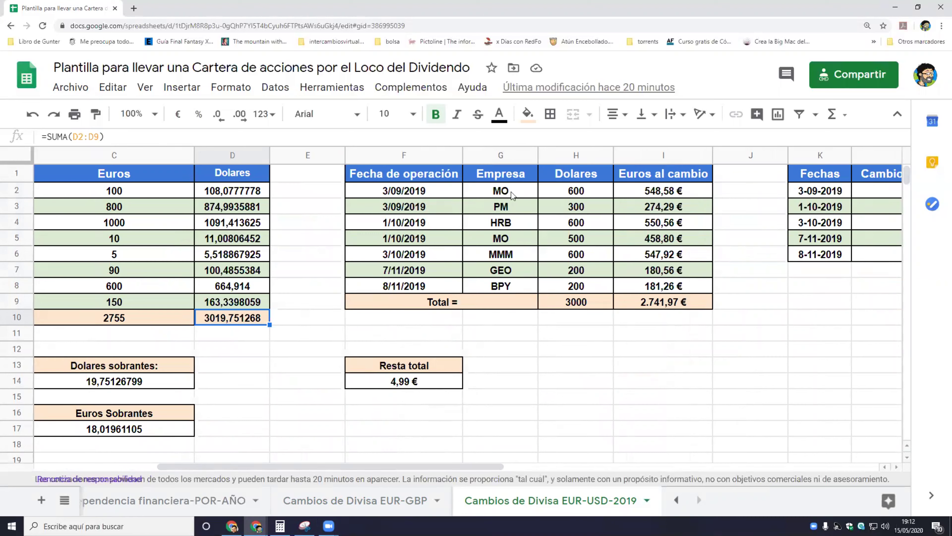
pyautogui.click(569, 202)
pyautogui.click(574, 238)
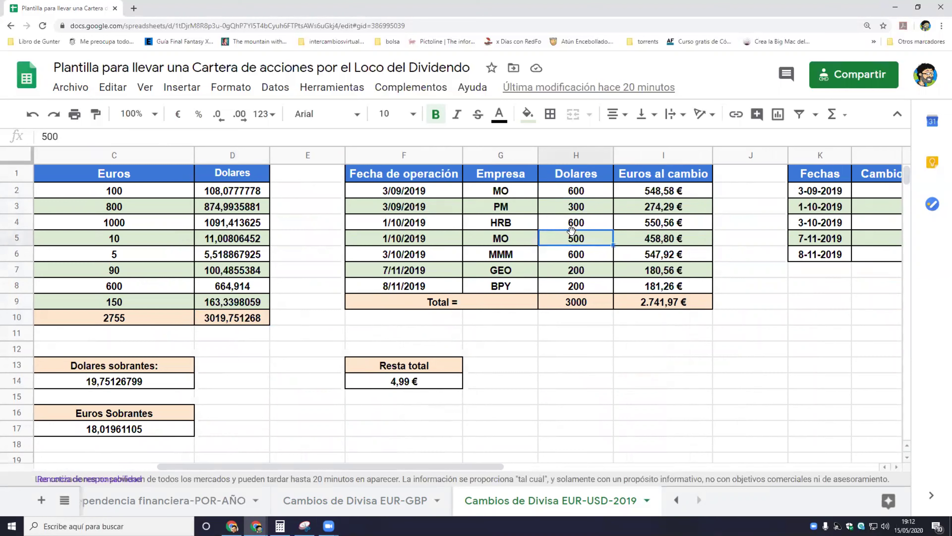
pyautogui.click(576, 255)
pyautogui.click(583, 271)
pyautogui.click(586, 290)
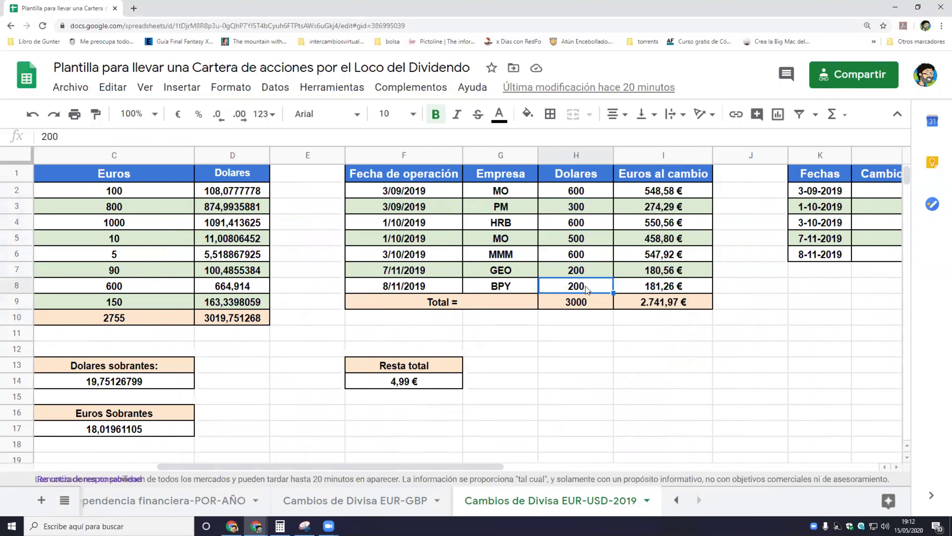
# Examine how the first MO purchase in row 2 is converted from dollars to euros in the Euros al cambio column
pyautogui.click(589, 191)
pyautogui.click(649, 195)
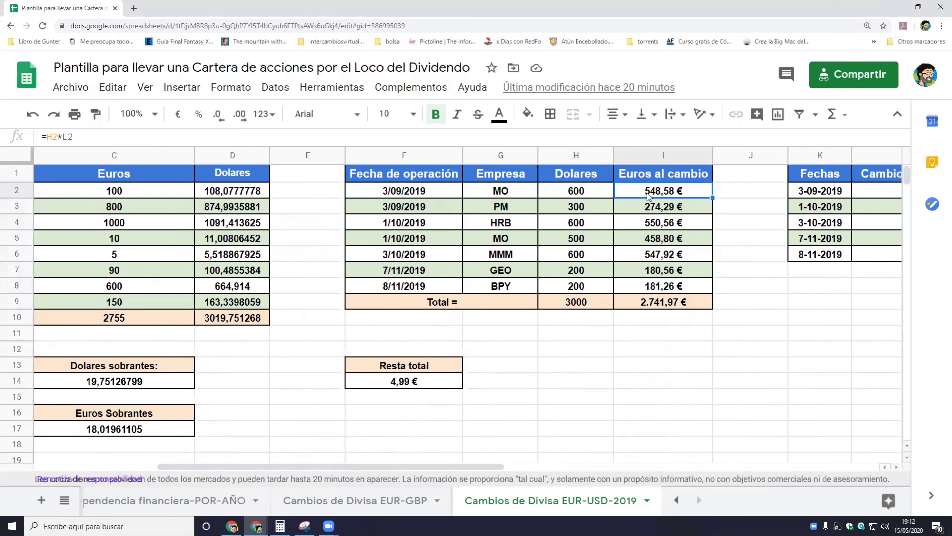
pyautogui.click(591, 194)
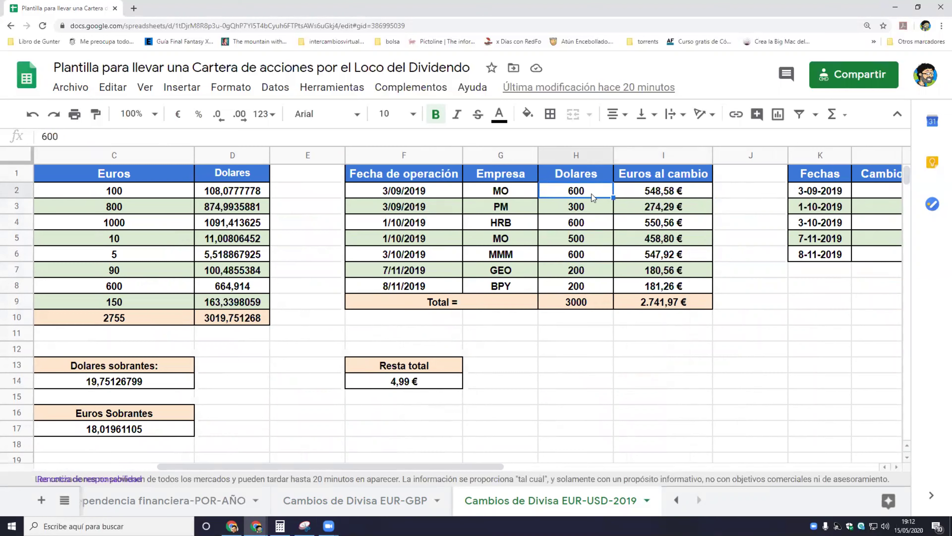
pyautogui.click(512, 194)
pyautogui.click(586, 193)
pyautogui.click(527, 198)
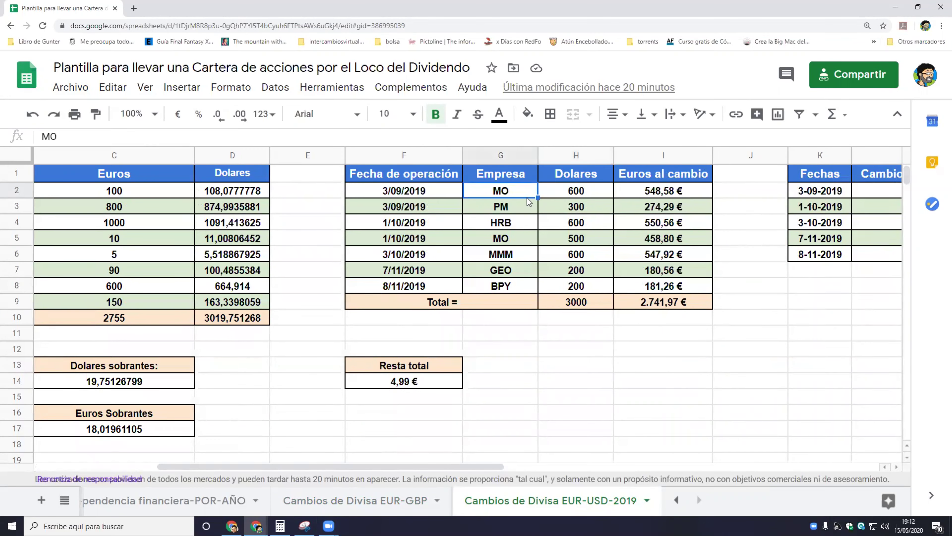
pyautogui.click(583, 197)
pyautogui.click(669, 195)
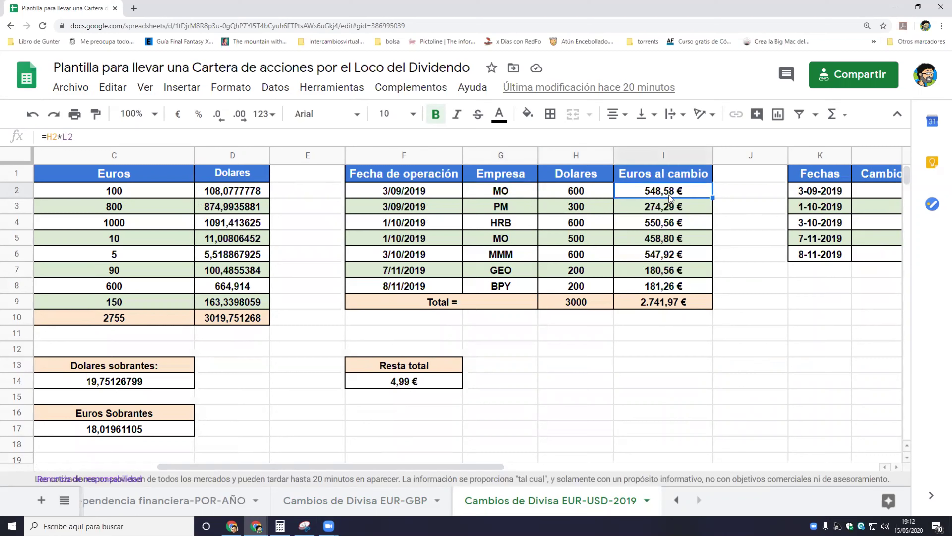
# Compare the Euros al cambio total in I9 with the total of exchanged euros in C10
pyautogui.click(650, 304)
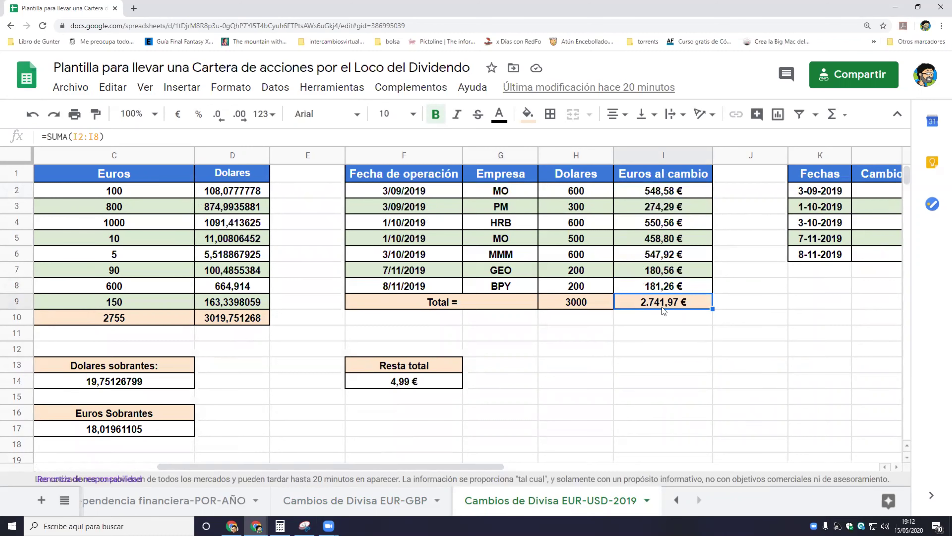
pyautogui.moveTo(472, 466); pyautogui.dragTo(404, 466)
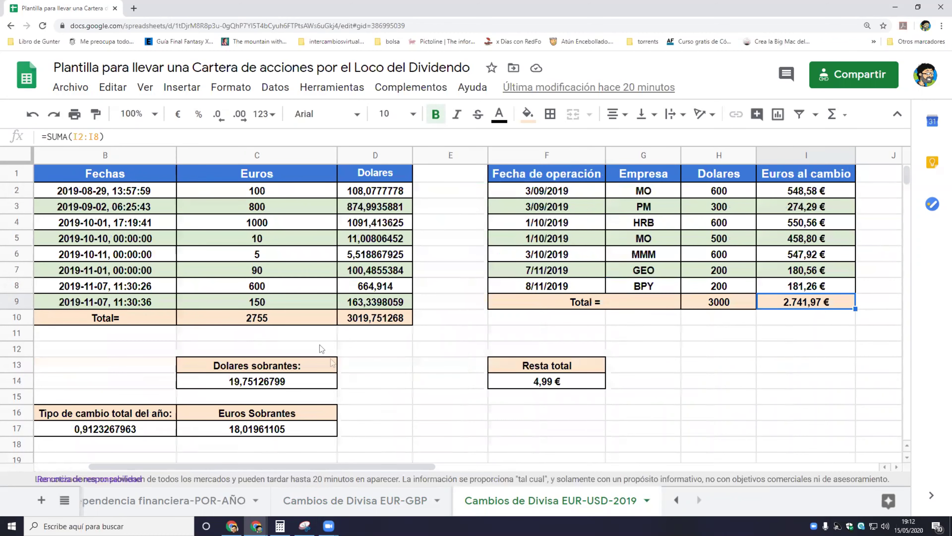
pyautogui.click(286, 321)
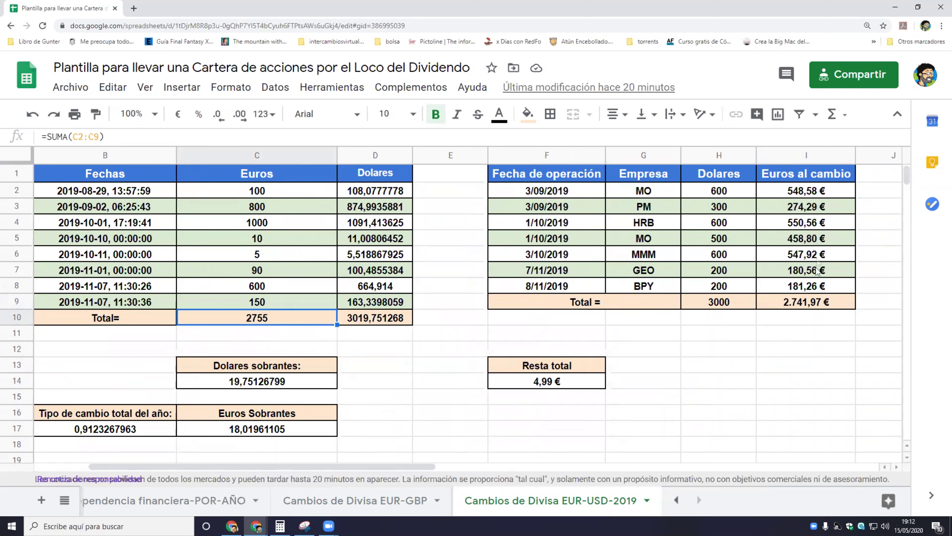
pyautogui.click(814, 304)
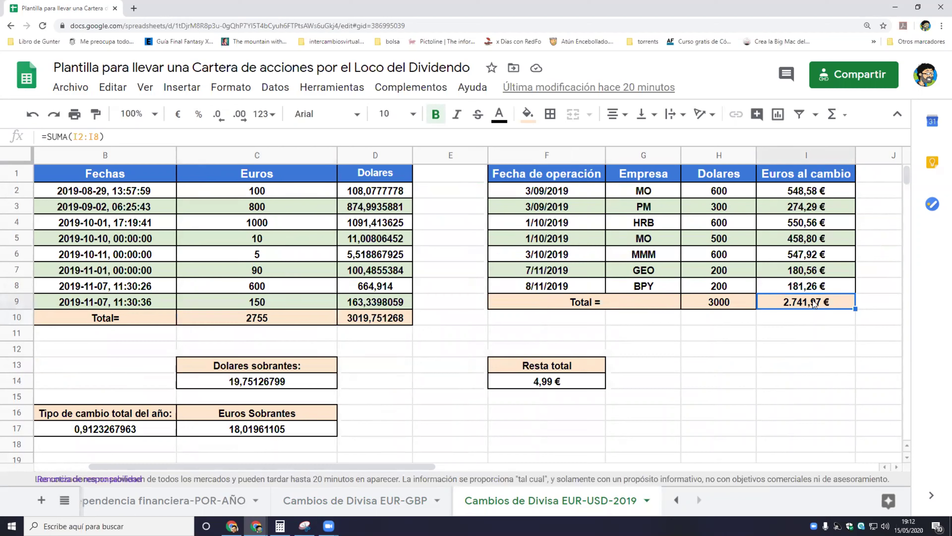
# Inspect the cell references in the Resta total formula in F14, leave it unedited, and select the Euros total in C10
pyautogui.click(559, 383)
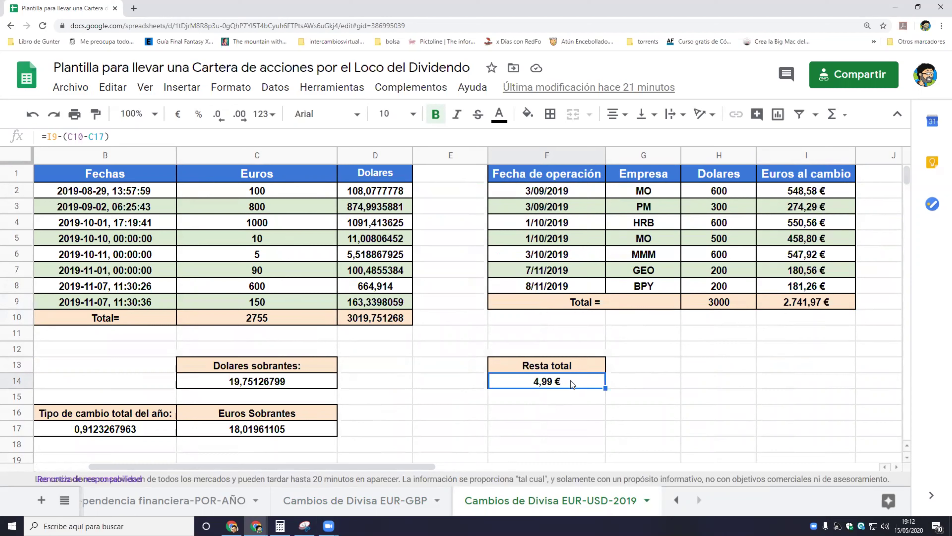
pyautogui.doubleClick(571, 380)
pyautogui.click(502, 380)
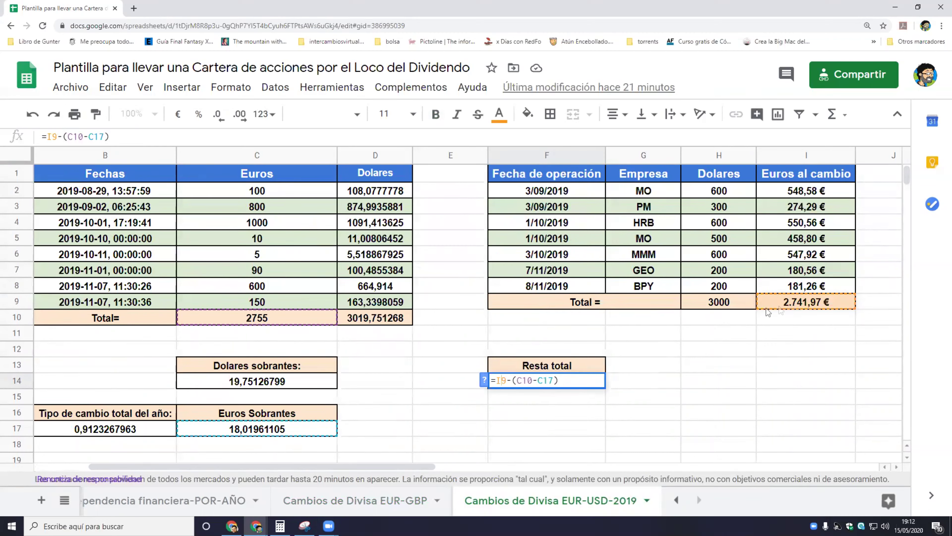
pyautogui.click(513, 381)
pyautogui.moveTo(517, 380); pyautogui.dragTo(535, 379)
pyautogui.click(556, 379)
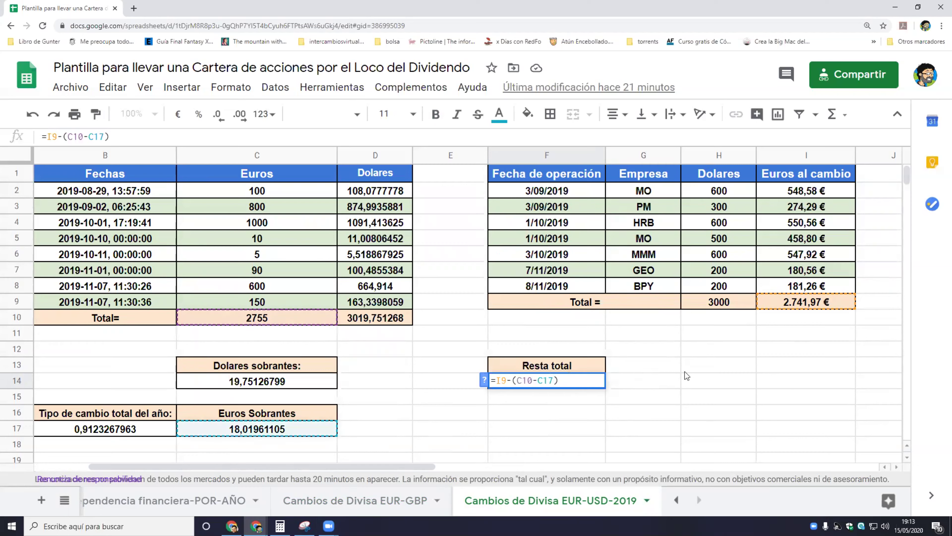
pyautogui.click(682, 363)
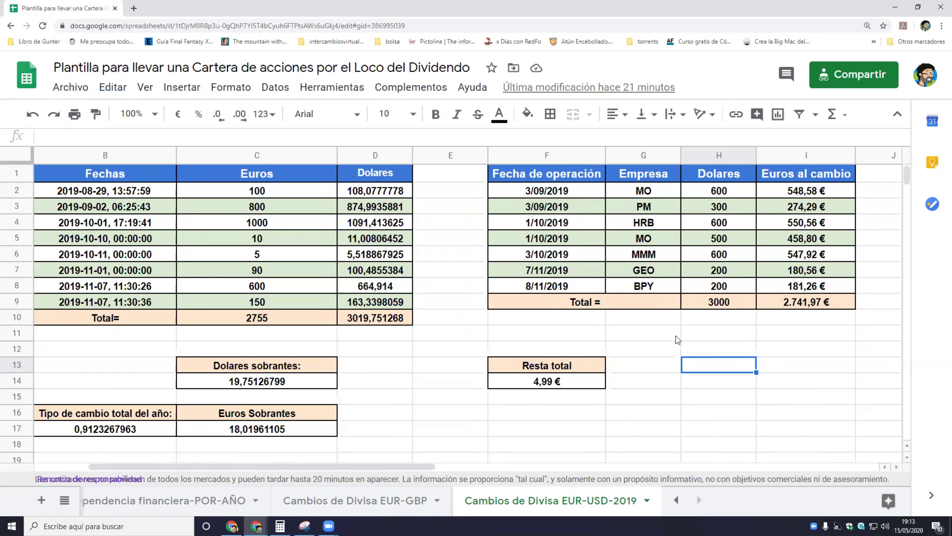
pyautogui.click(304, 321)
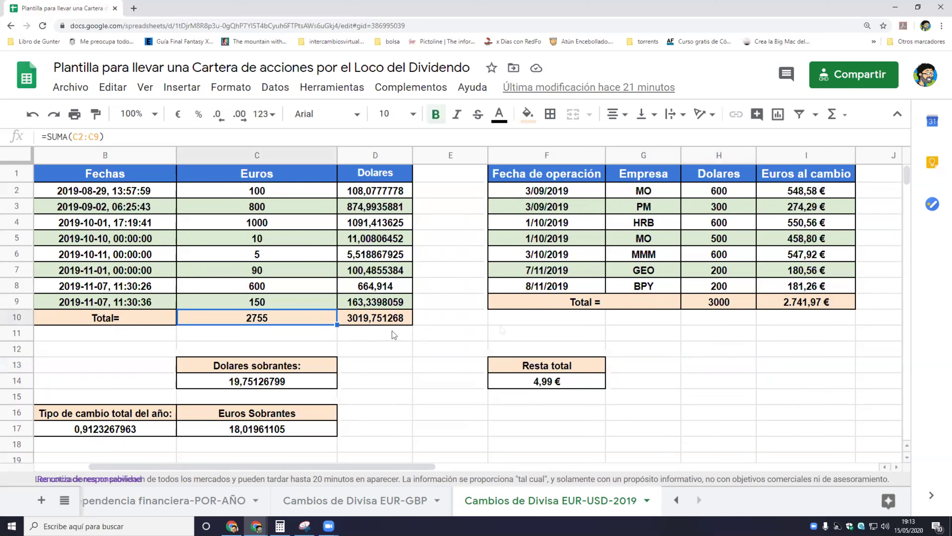
# Check the Resta total in F14 and trace how Dolares sobrantes in C14 is obtained from the dollar totals in D10 and H9
pyautogui.click(791, 314)
pyautogui.click(569, 380)
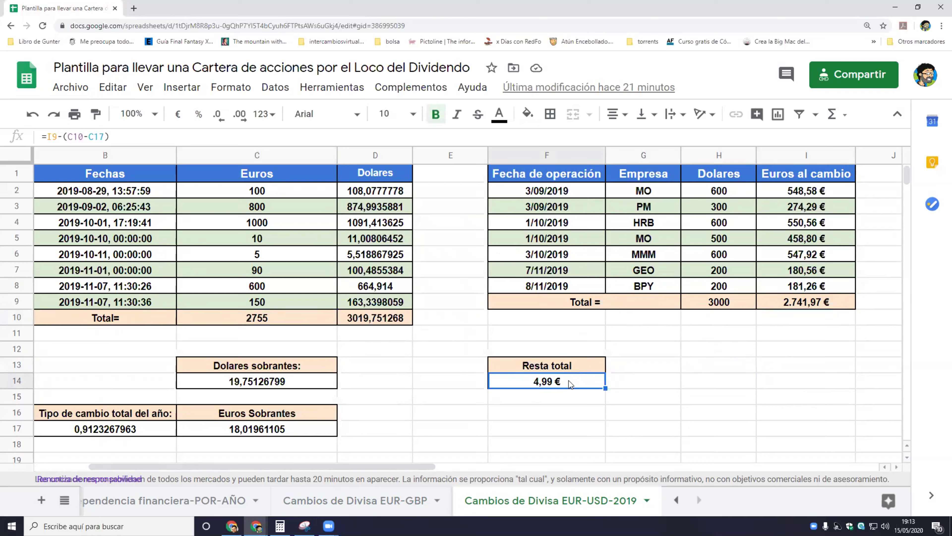
pyautogui.click(378, 318)
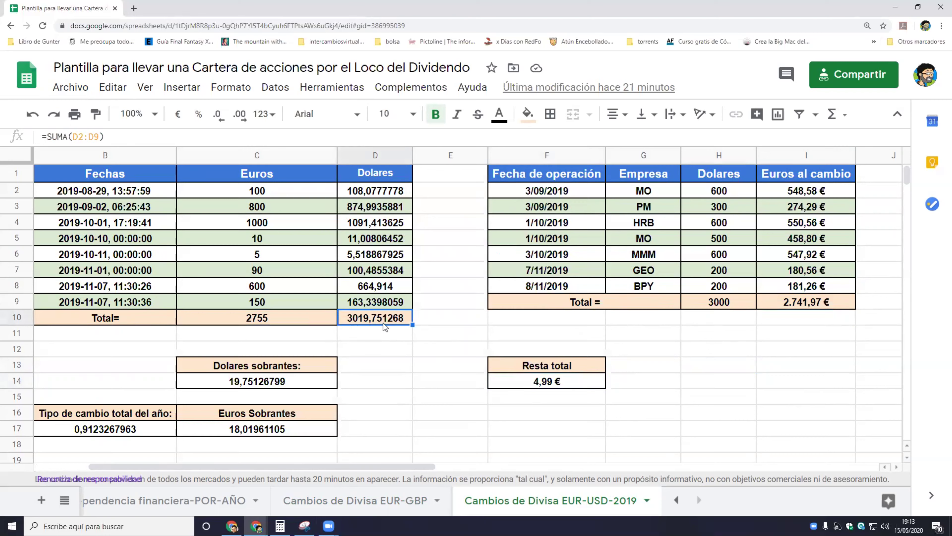
pyautogui.click(705, 303)
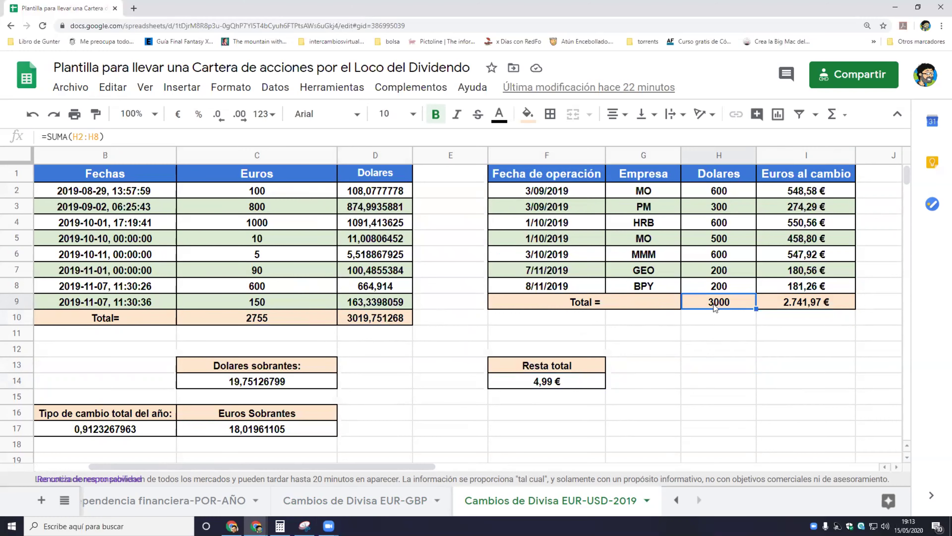
pyautogui.moveTo(429, 468); pyautogui.dragTo(396, 468)
pyautogui.scroll(-1, 483, 384)
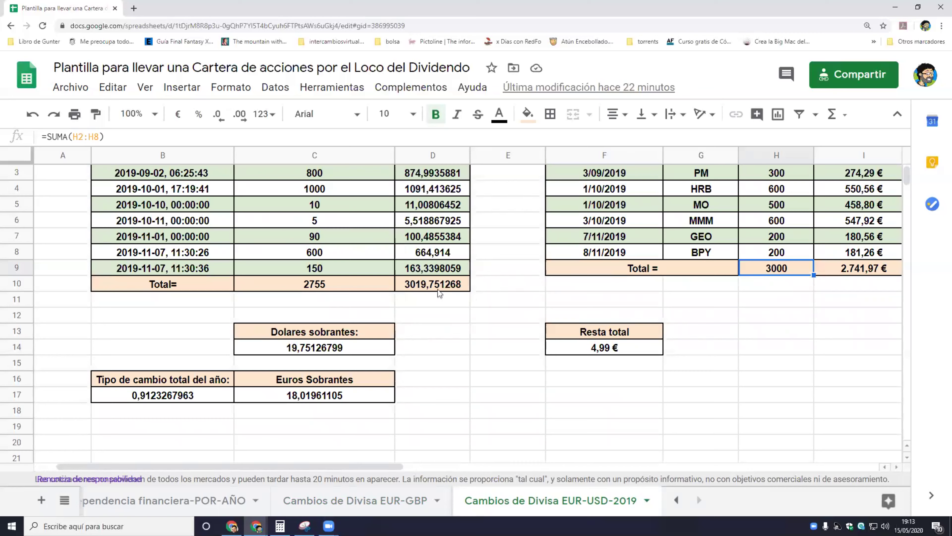
pyautogui.click(349, 350)
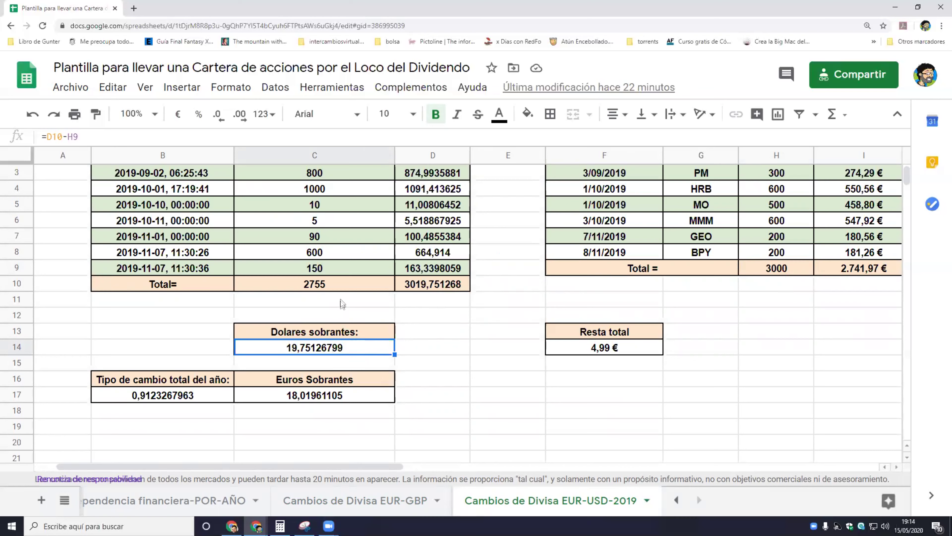
# Examine how the year's exchange rate in B17 derives from the totals in C10 and D10, and how Euros Sobrantes in C17 uses it
pyautogui.click(341, 286)
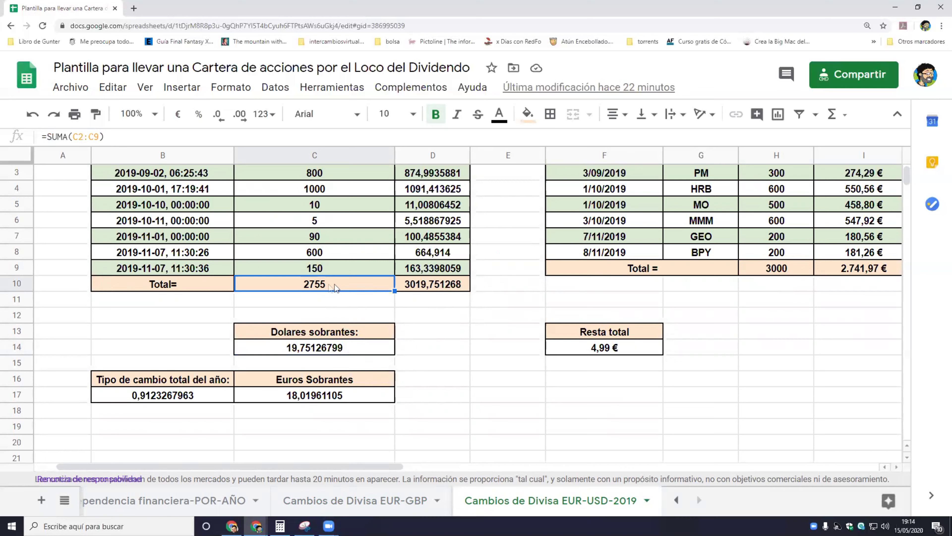
pyautogui.moveTo(329, 284); pyautogui.dragTo(416, 286)
pyautogui.click(349, 287)
pyautogui.click(410, 286)
pyautogui.click(181, 398)
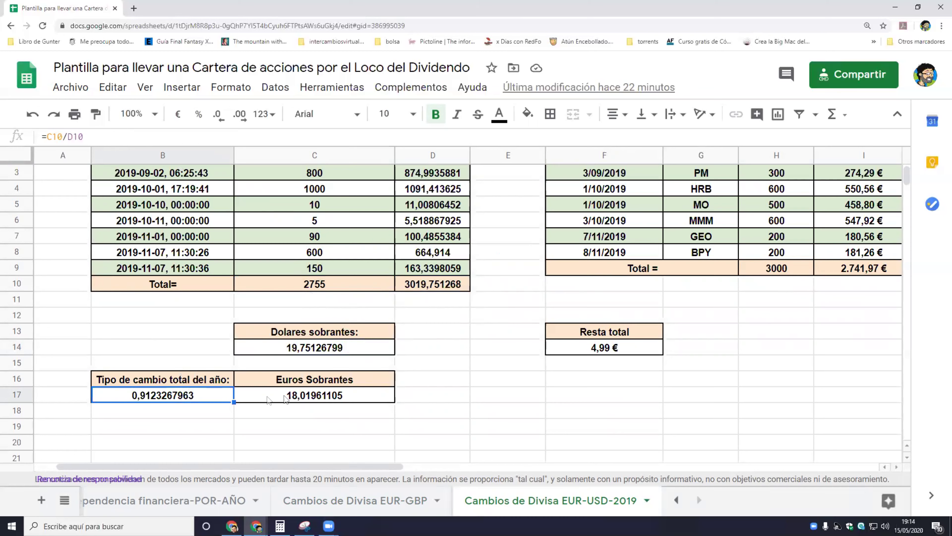
pyautogui.click(297, 395)
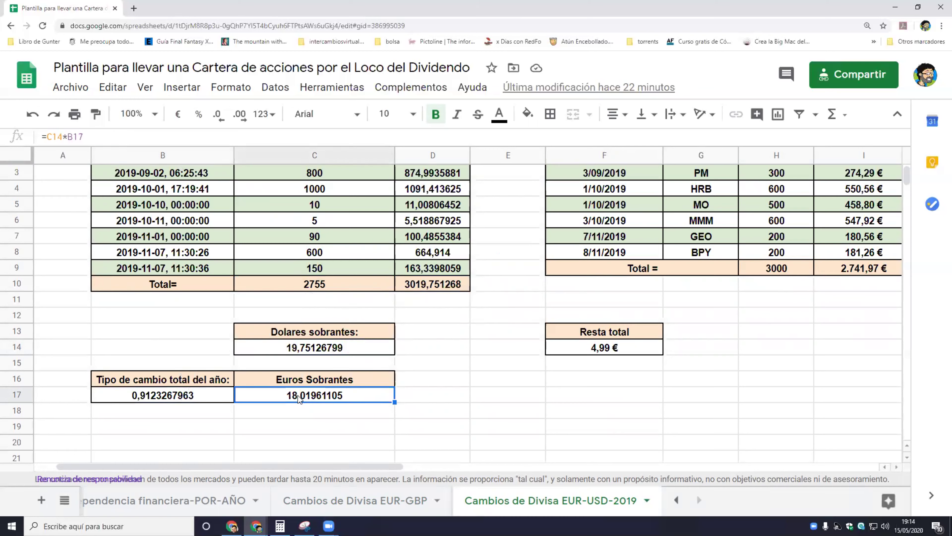
# Inspect the (C10-C17) and I9 parts of the Resta total formula in F14 and leave it unedited
pyautogui.doubleClick(622, 344)
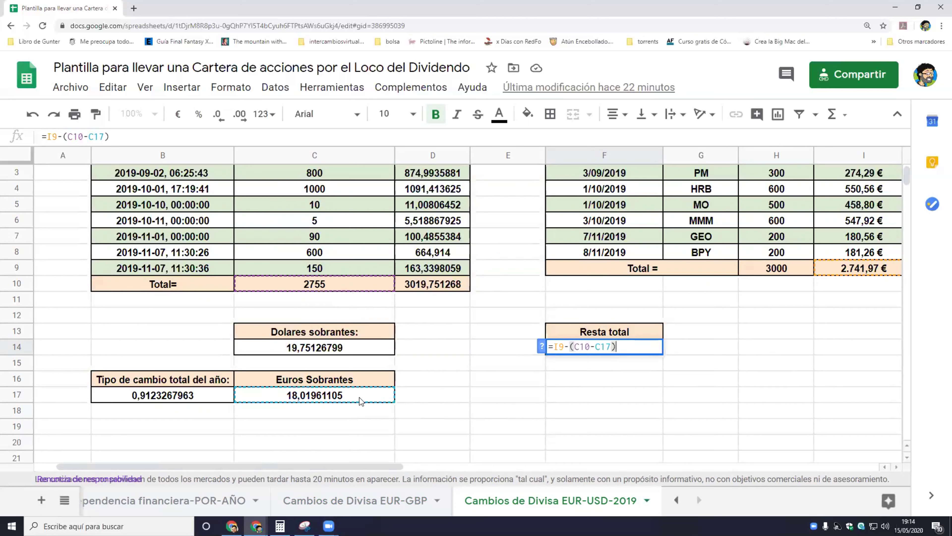
pyautogui.moveTo(570, 346); pyautogui.dragTo(614, 346)
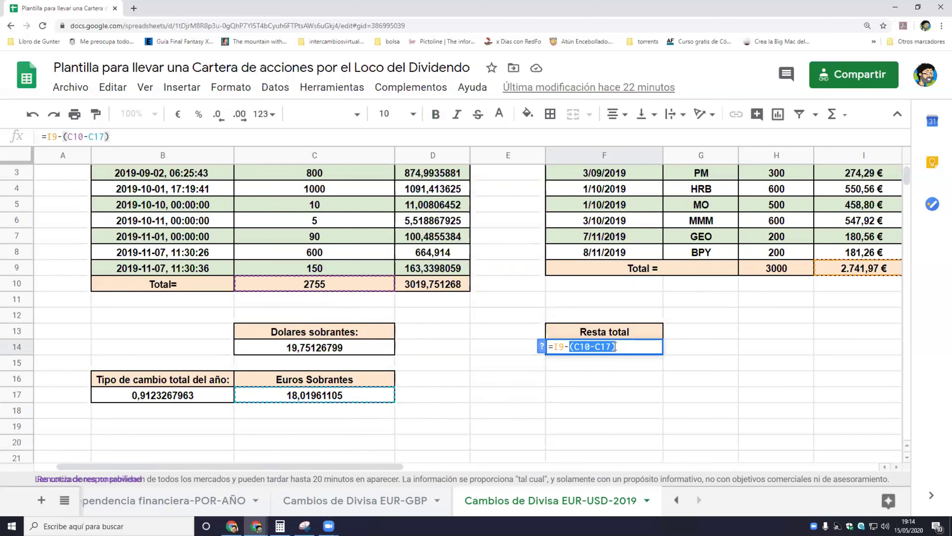
pyautogui.click(563, 347)
pyautogui.doubleClick(558, 347)
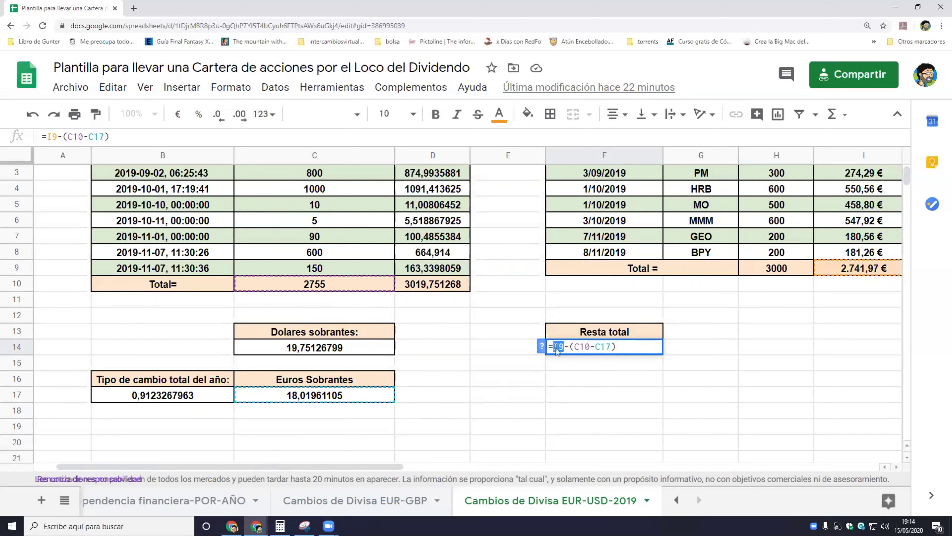
pyautogui.press('Escape')
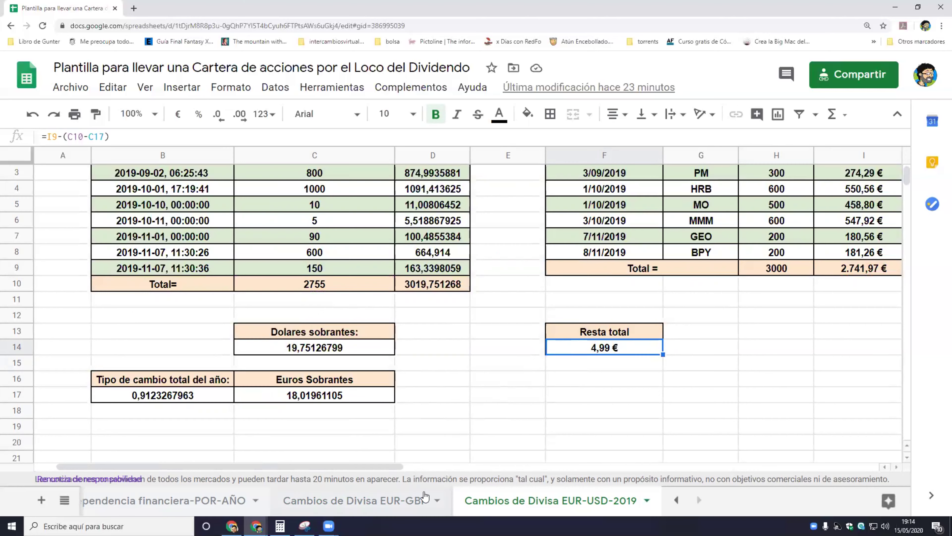
# Open the Cambios de Divisa EUR-GBP sheet and compare its Resta total in F10 with the Total Excel formula in G17
pyautogui.click(425, 497)
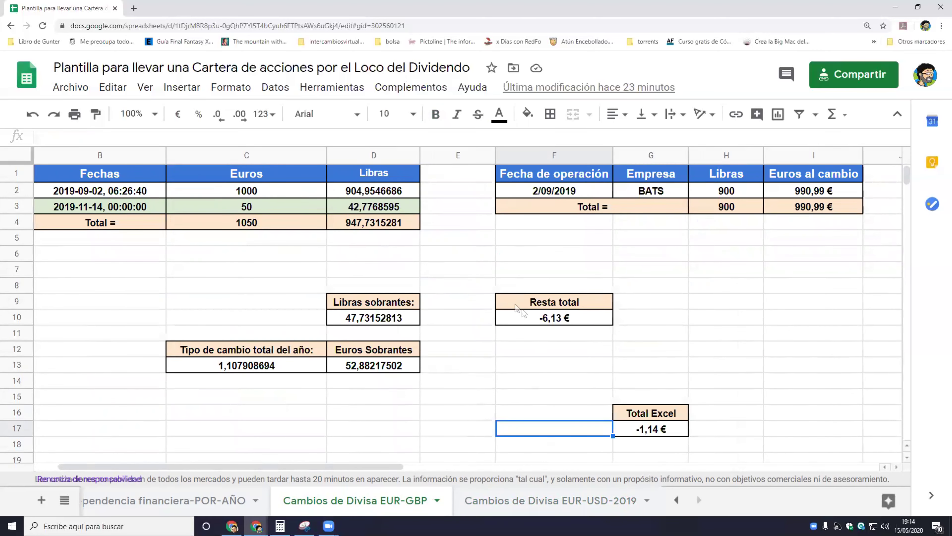
pyautogui.click(537, 318)
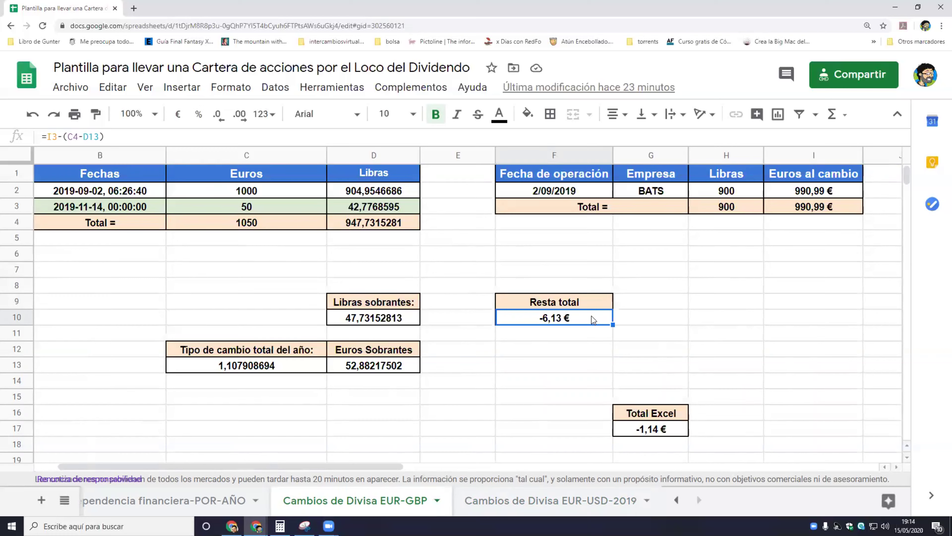
pyautogui.click(657, 431)
pyautogui.click(566, 318)
pyautogui.click(658, 430)
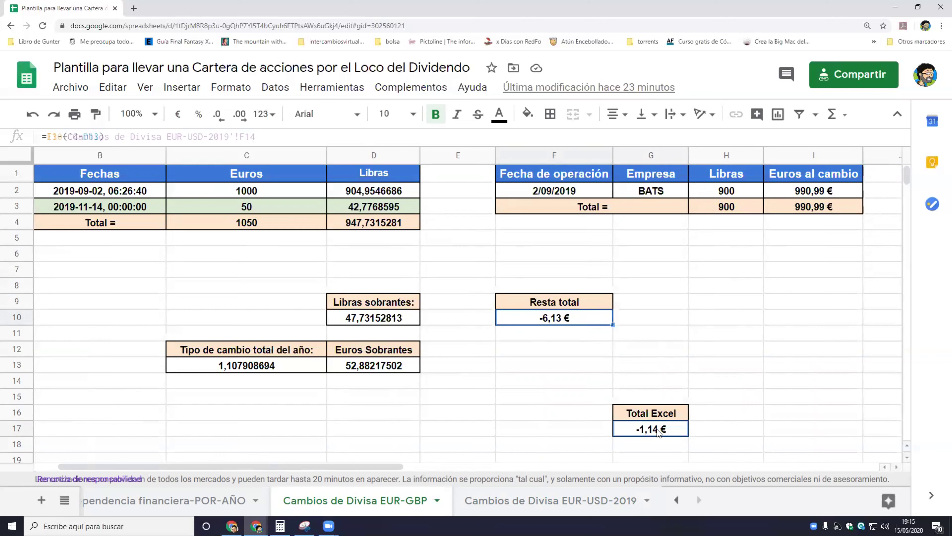
# Trace Total Excel in G17 to the Resta total cells of the EUR-GBP and EUR-USD-2019 sheets, ending on the EUR-USD-2019 sheet
pyautogui.click(558, 320)
pyautogui.click(563, 501)
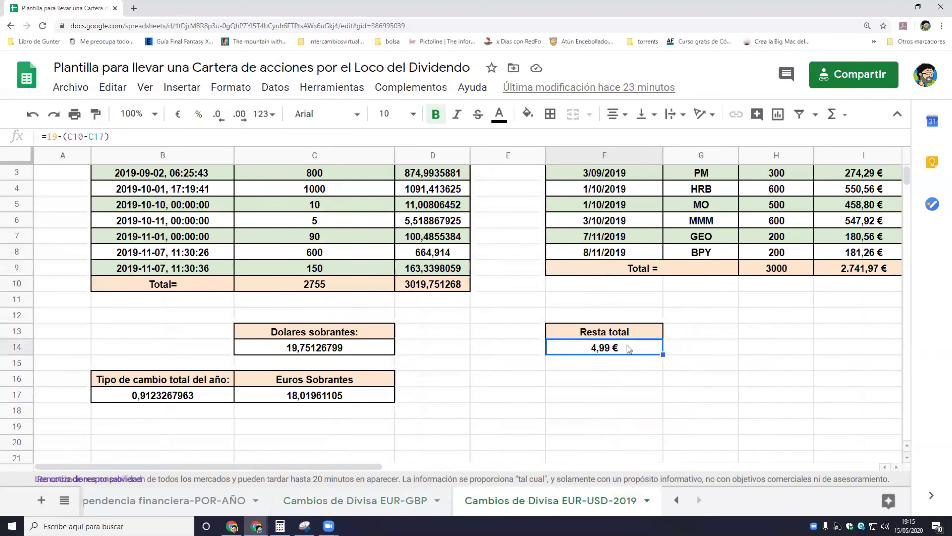
pyautogui.click(423, 499)
pyautogui.click(638, 434)
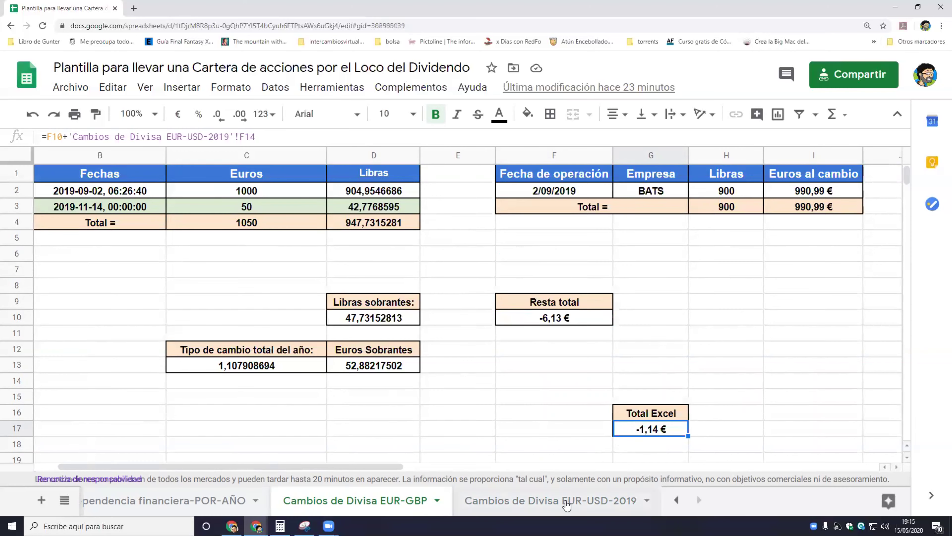
pyautogui.click(566, 501)
pyautogui.scroll(1, 494, 443)
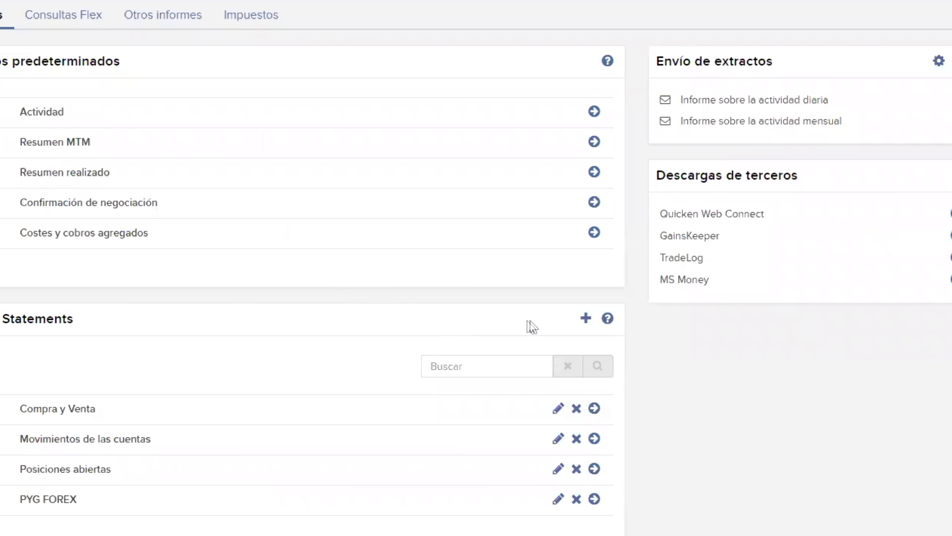
# On the broker's statements page, try setting up a custom statement with the Detalles PyG de fórex section, without creating it
pyautogui.click(586, 319)
pyautogui.scroll(-10, 345, 328)
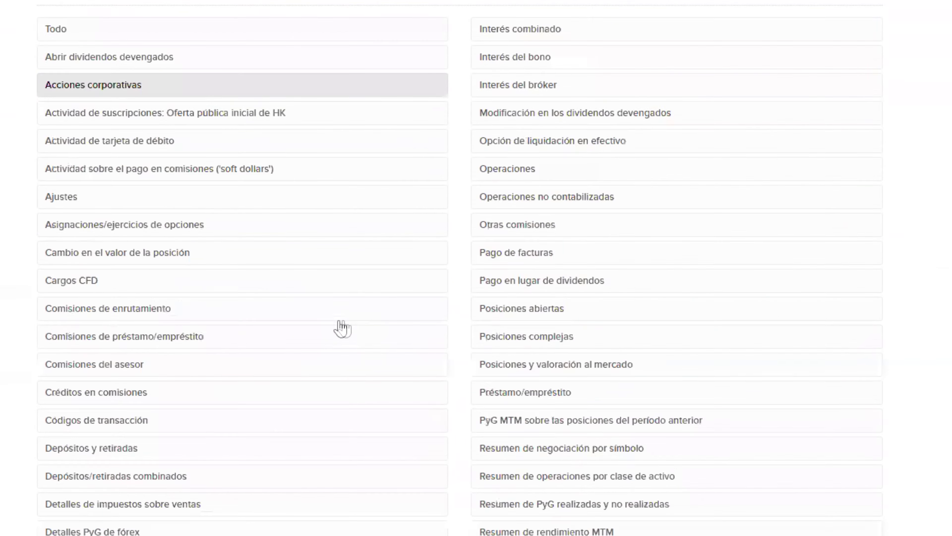
pyautogui.click(169, 183)
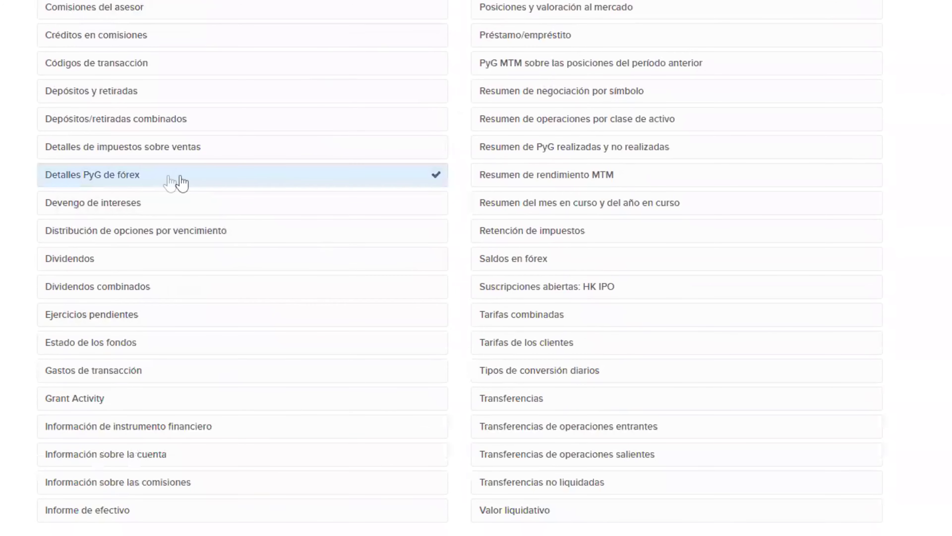
pyautogui.scroll(-1, 485, 221)
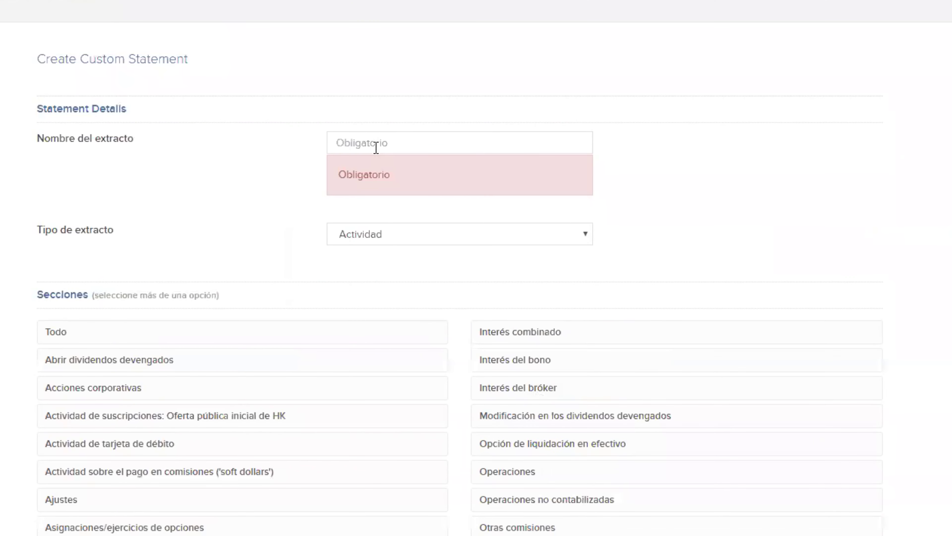
pyautogui.click(375, 147)
pyautogui.write('Obligaciones')
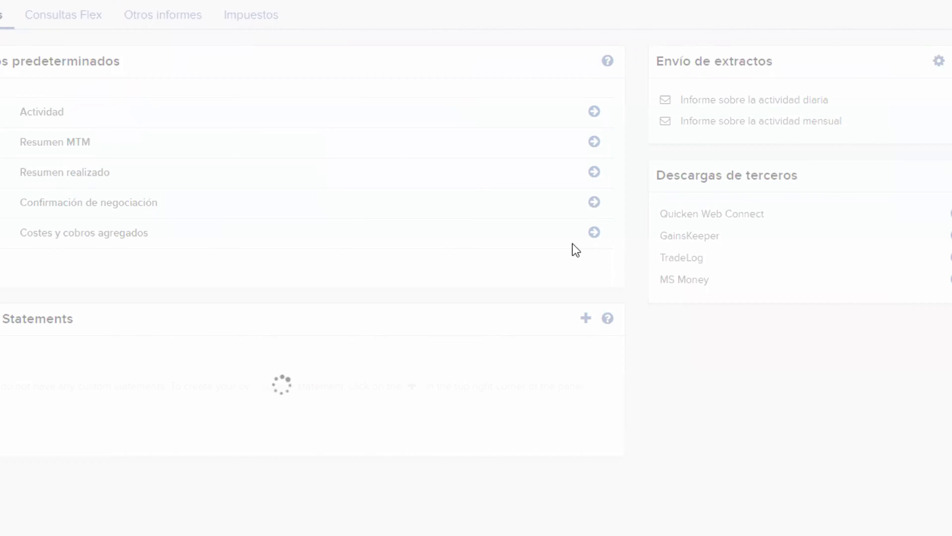
# Open the run options of the PYG FOREX statement and set its period to Personalizar rango de datos
pyautogui.scroll(-1, 337, 375)
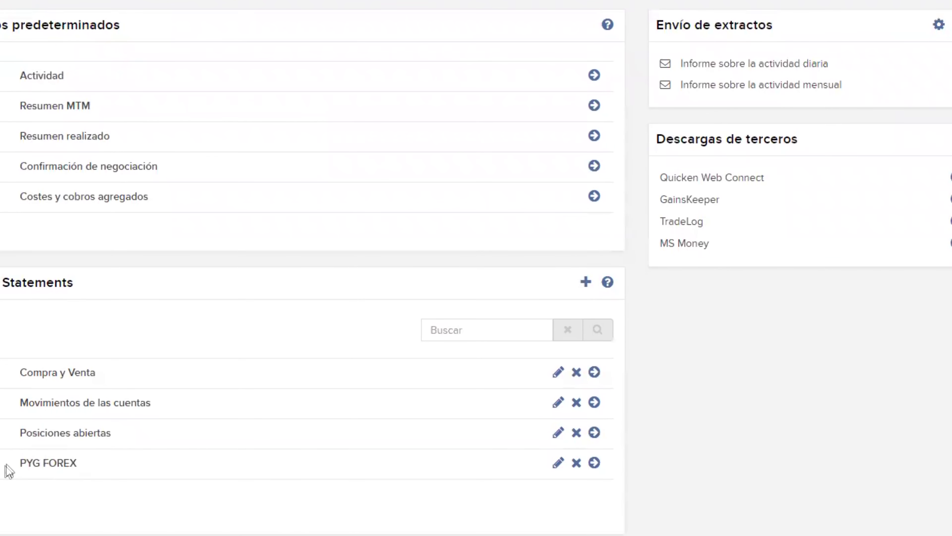
pyautogui.click(594, 463)
pyautogui.click(540, 23)
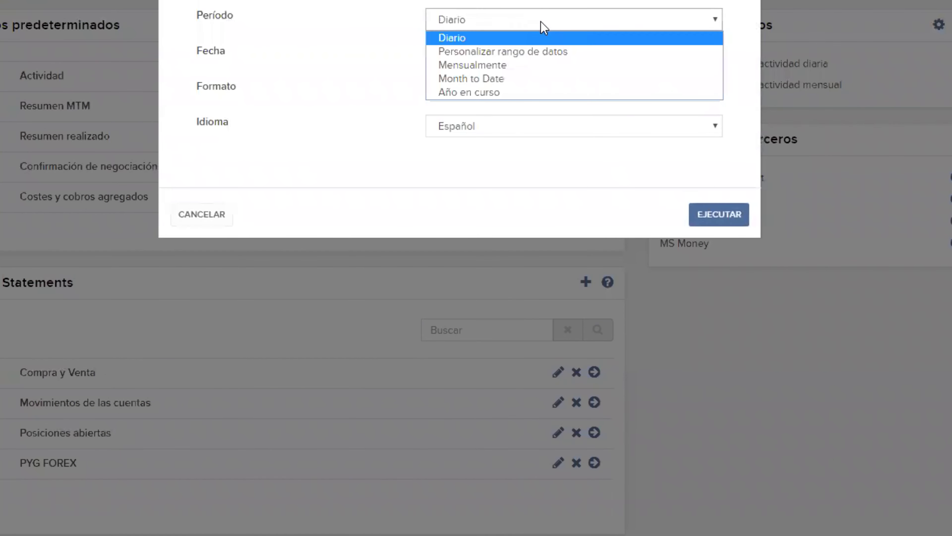
pyautogui.click(525, 53)
# Set the statement's start date to 2019-08-26
pyautogui.click(491, 54)
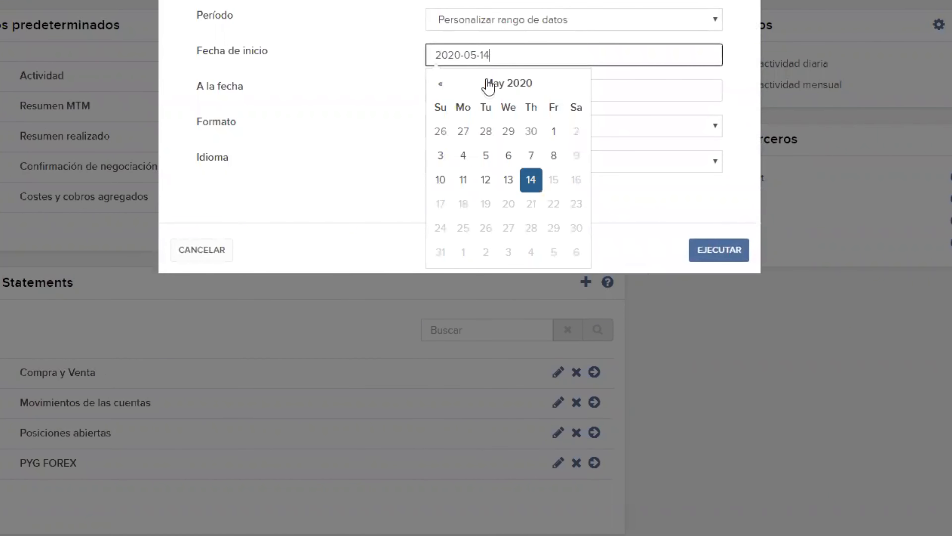
pyautogui.doubleClick(452, 86)
pyautogui.doubleClick(452, 85)
pyautogui.doubleClick(452, 85)
pyautogui.click(450, 85)
pyautogui.doubleClick(449, 85)
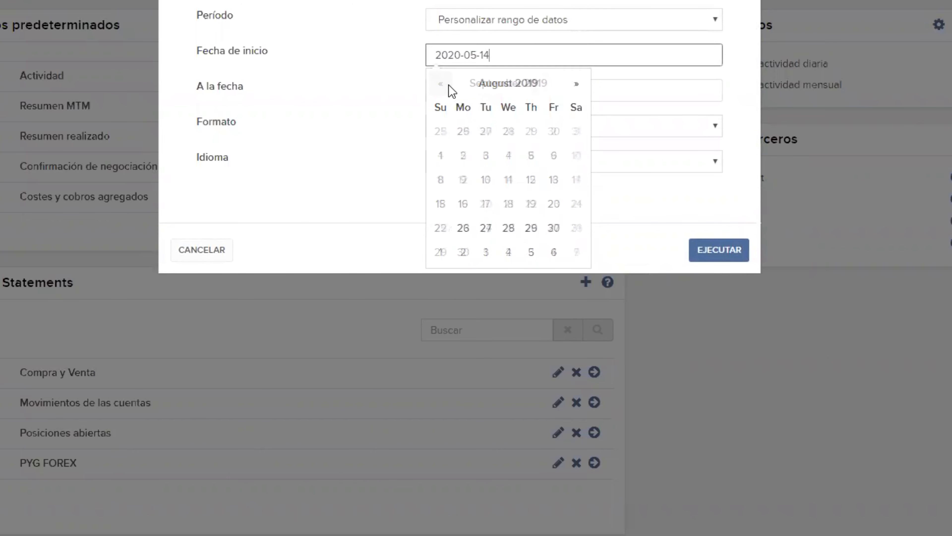
pyautogui.click(463, 228)
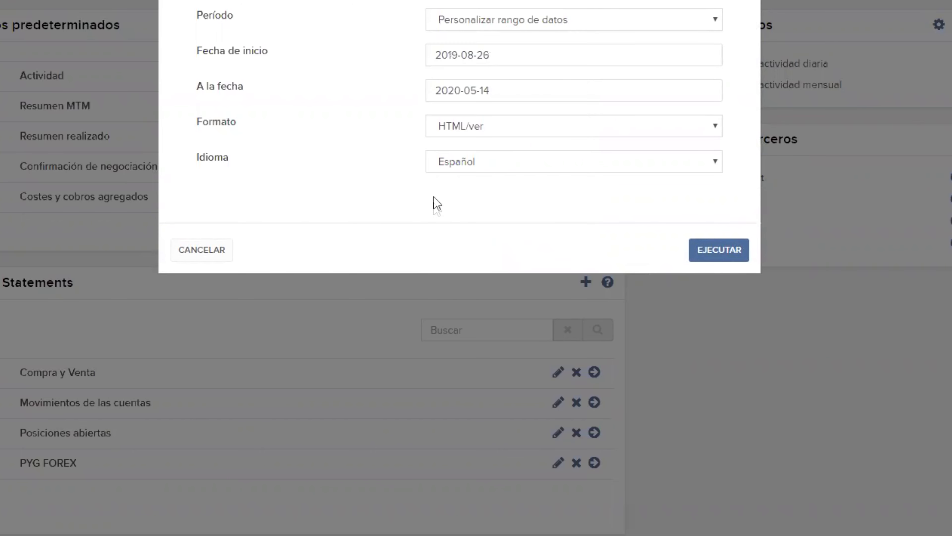
# Set the statement's end date to 31 December 2019 and run the PYG FOREX report
pyautogui.click(481, 91)
pyautogui.doubleClick(439, 120)
pyautogui.doubleClick(438, 120)
pyautogui.click(439, 120)
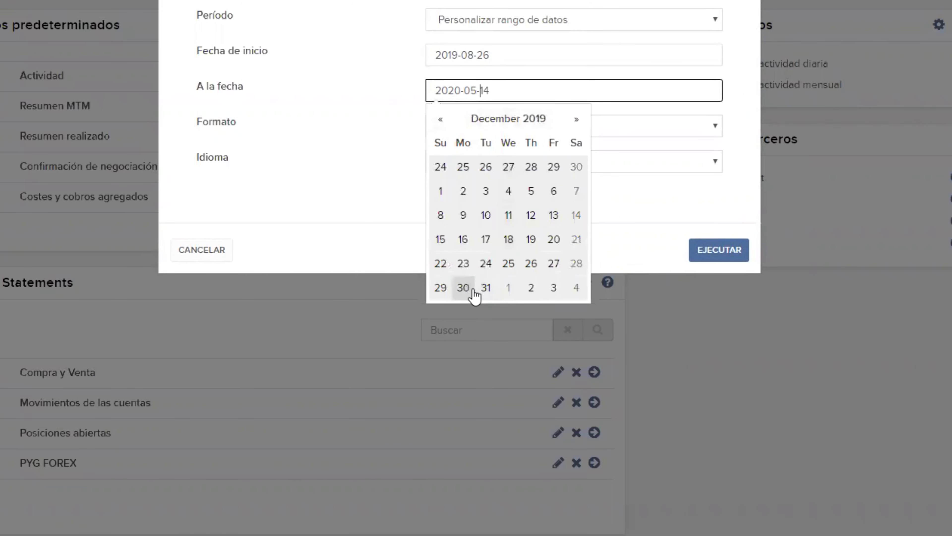
pyautogui.click(486, 287)
pyautogui.click(718, 249)
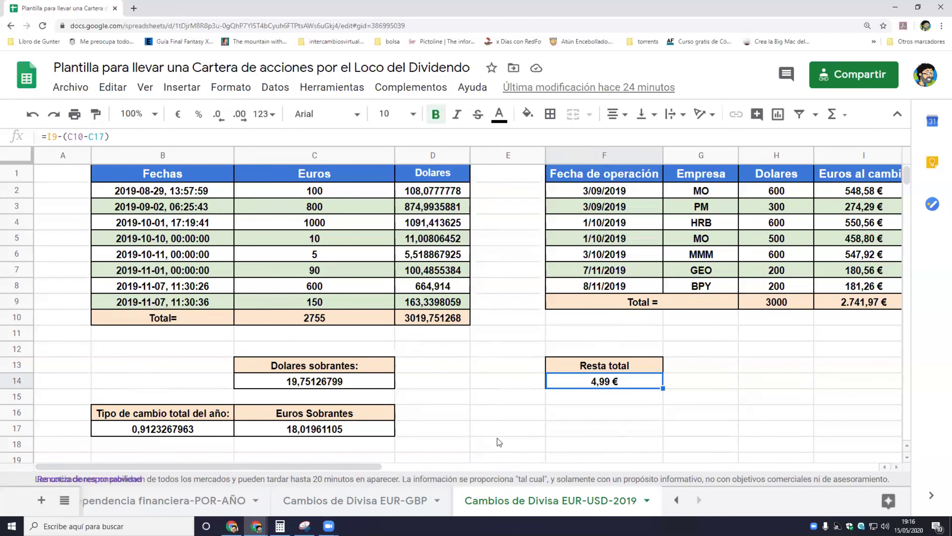
# Switch back to the spreadsheet and select the operation rows F2:I8 on the EUR-USD-2019 sheet
pyautogui.moveTo(627, 193); pyautogui.dragTo(850, 287)
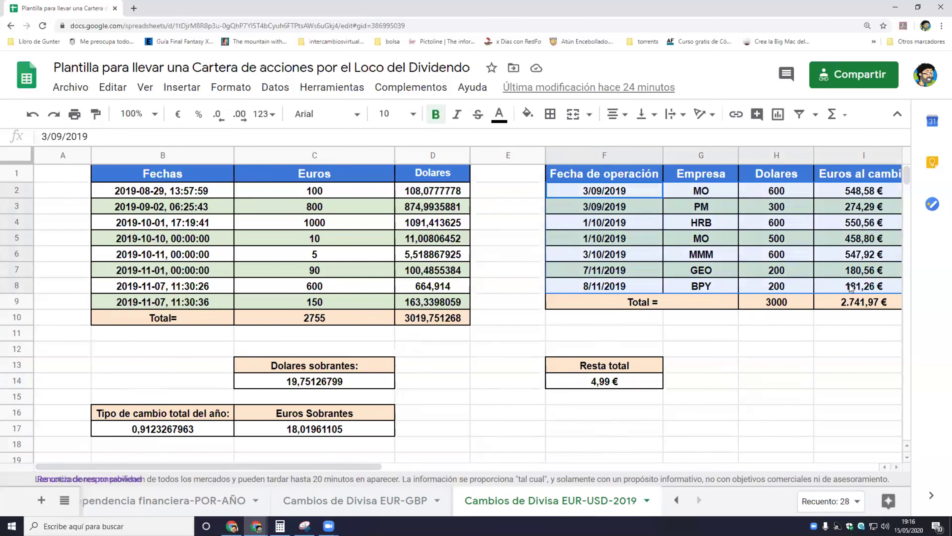